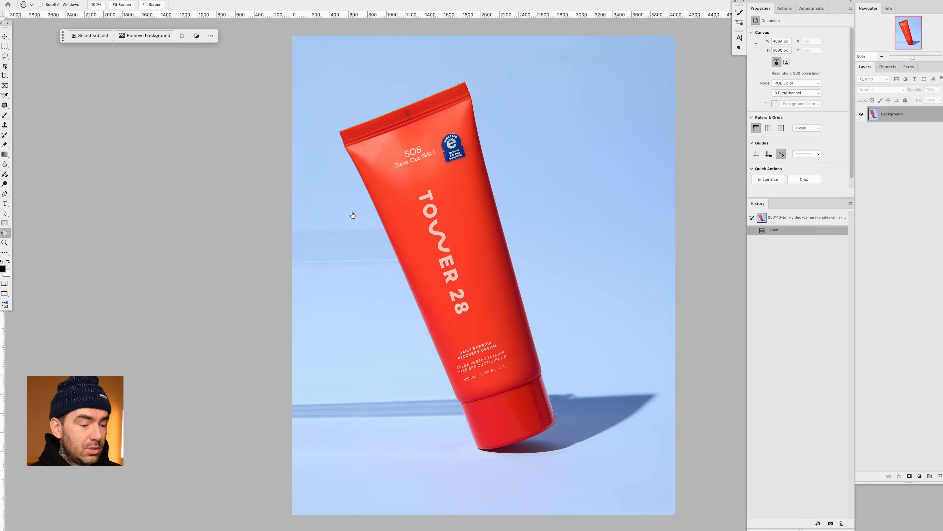
- Lasso the faint streaks on the backdrop left of the tube and remove them with an unprompted Generative Fill, keeping the first variation
key(l)
mouse_move(320, 217)
mouse_down()
mouse_move(288, 216)
mouse_move(288, 277)
mouse_move(406, 274)
mouse_move(383, 215)
mouse_up()
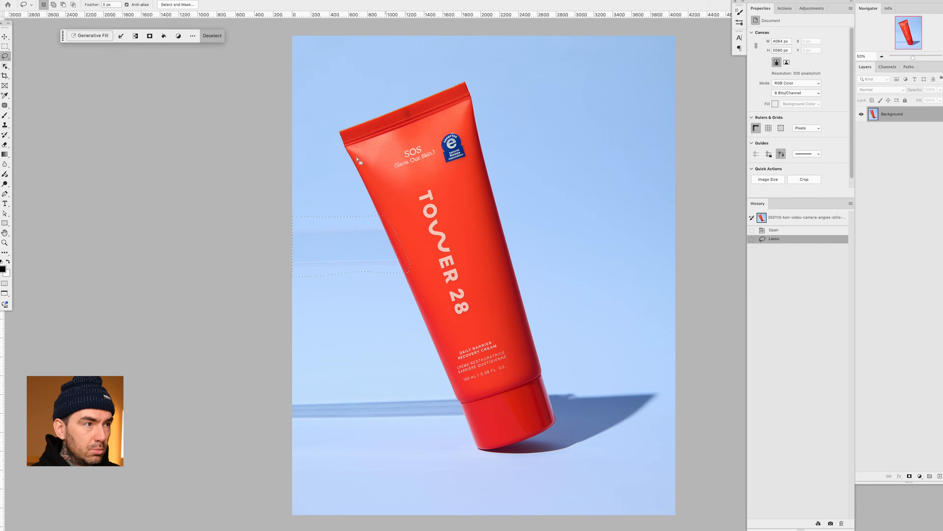
click(98, 37)
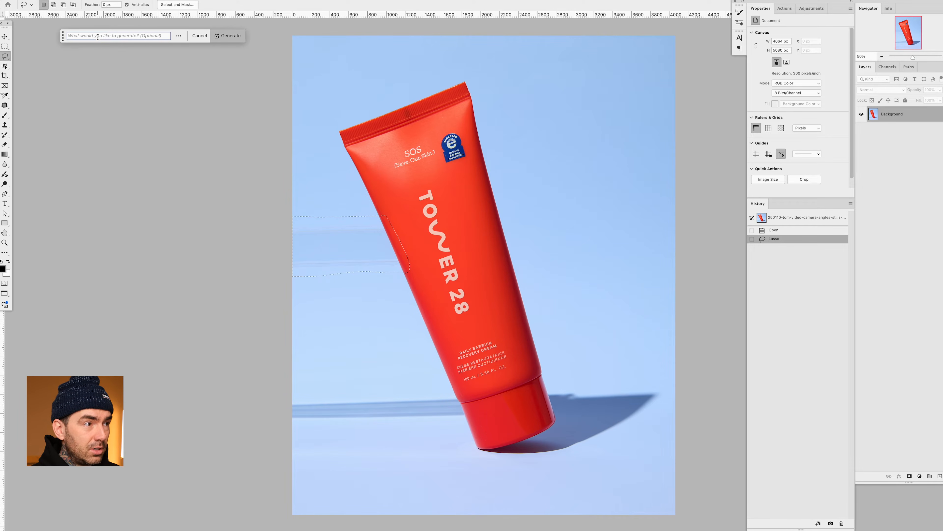
click(218, 37)
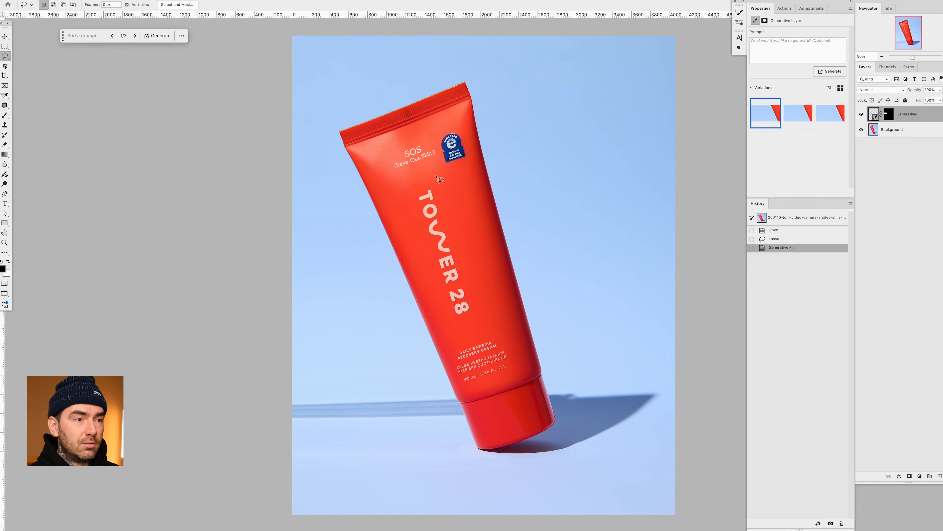
click(793, 118)
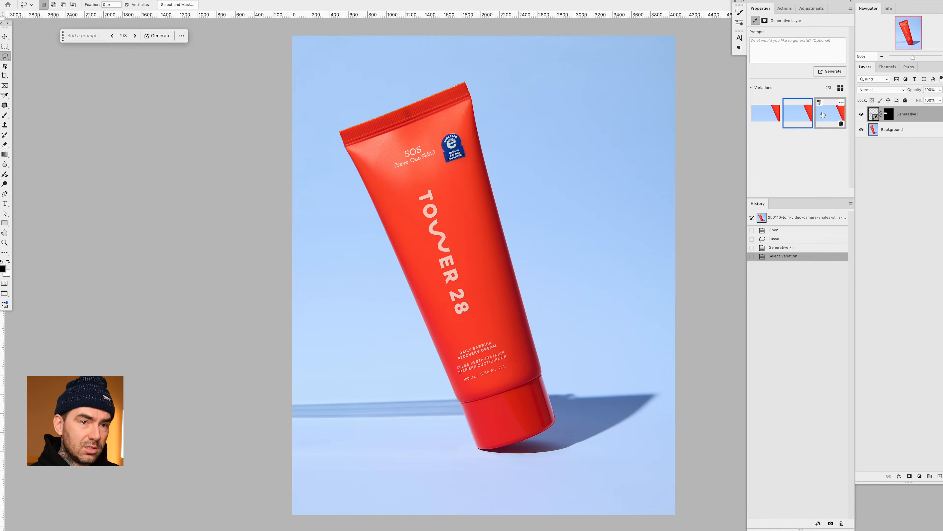
click(766, 117)
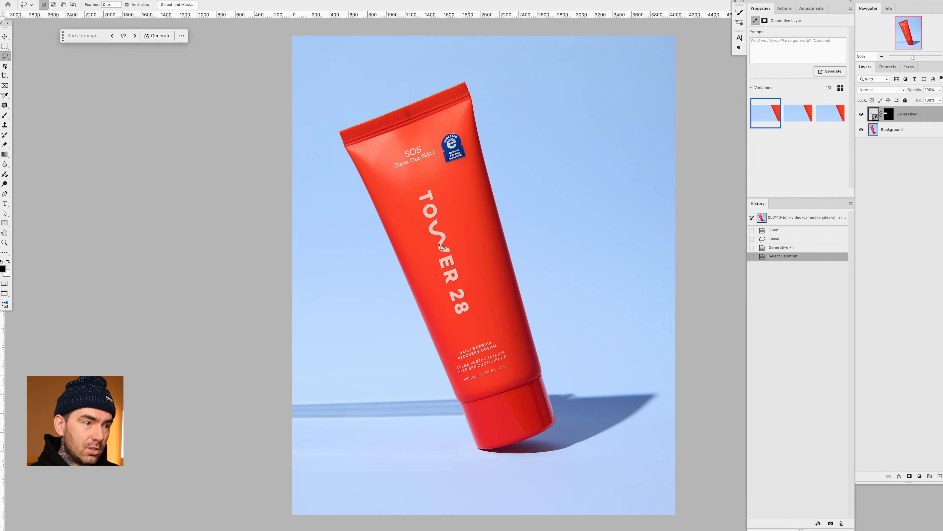
click(862, 129)
click(861, 130)
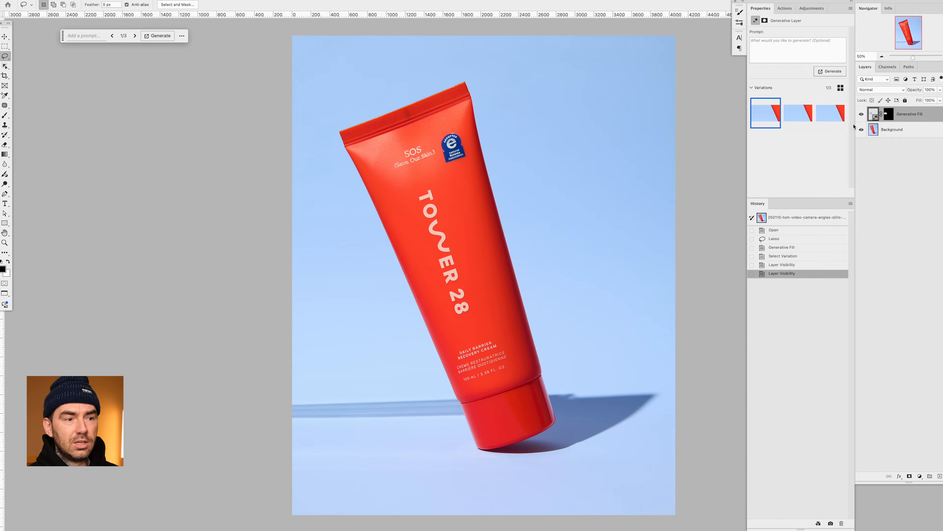
- On the Background layer, lasso the foreground area left of the cap's base and clean it with an unprompted Generative Fill
click(903, 130)
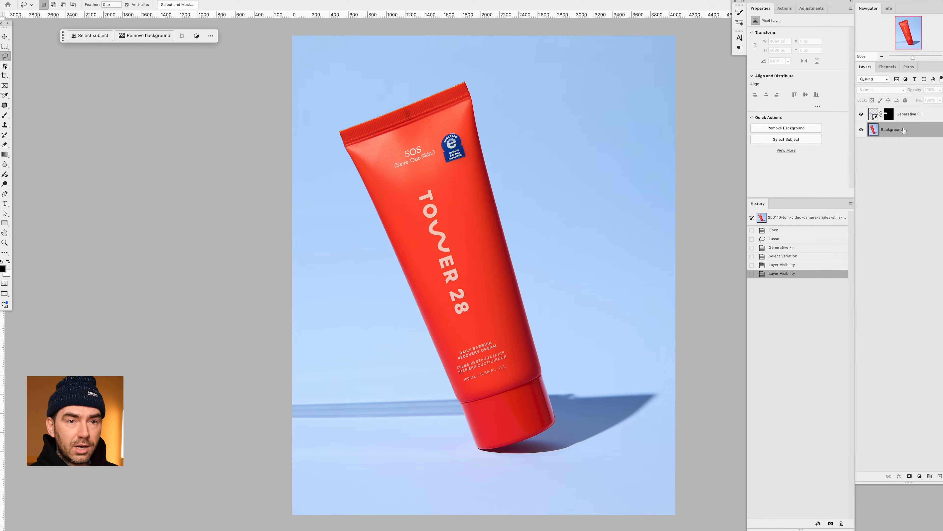
mouse_move(377, 443)
mouse_down()
mouse_move(282, 449)
mouse_move(284, 468)
mouse_move(308, 482)
mouse_move(459, 491)
mouse_move(529, 477)
mouse_move(533, 464)
mouse_move(443, 450)
mouse_up()
click(90, 36)
click(228, 37)
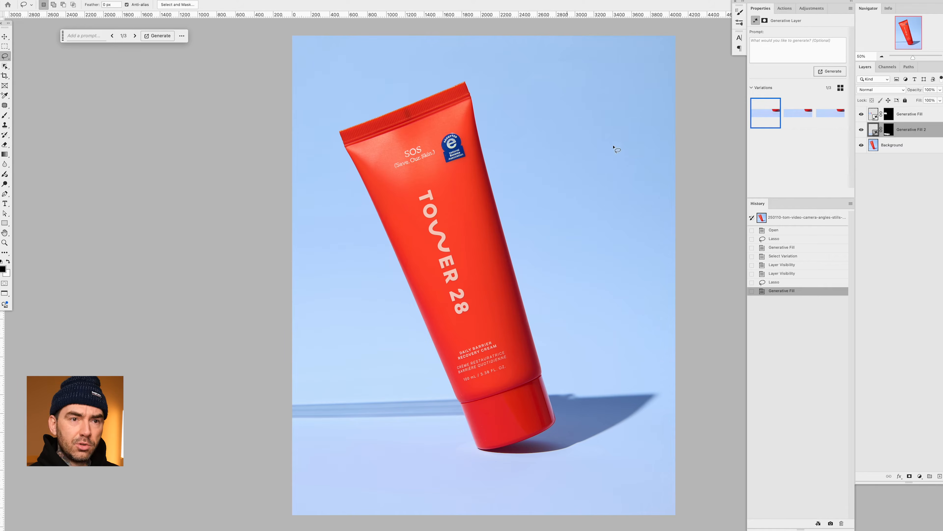
- Compare the three fill variations for the foreground beside the cap's base and keep the first one
click(803, 118)
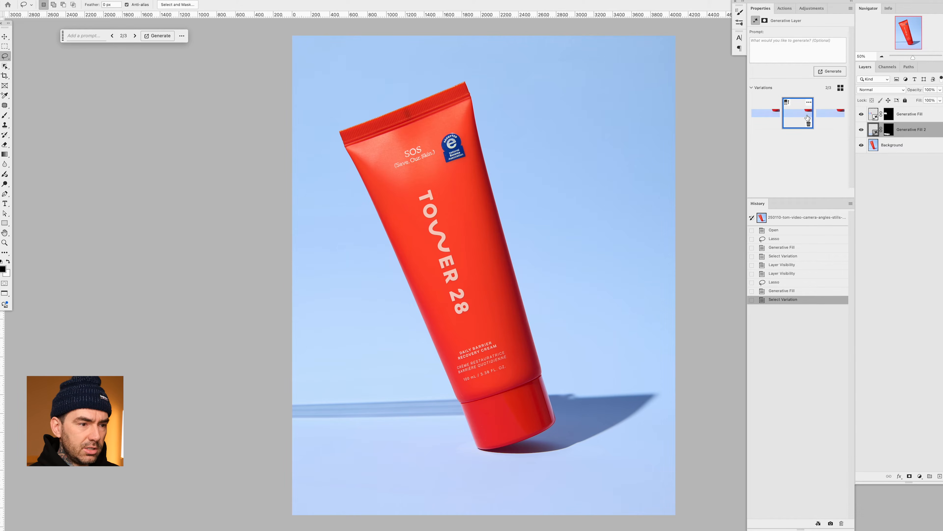
click(828, 119)
click(804, 119)
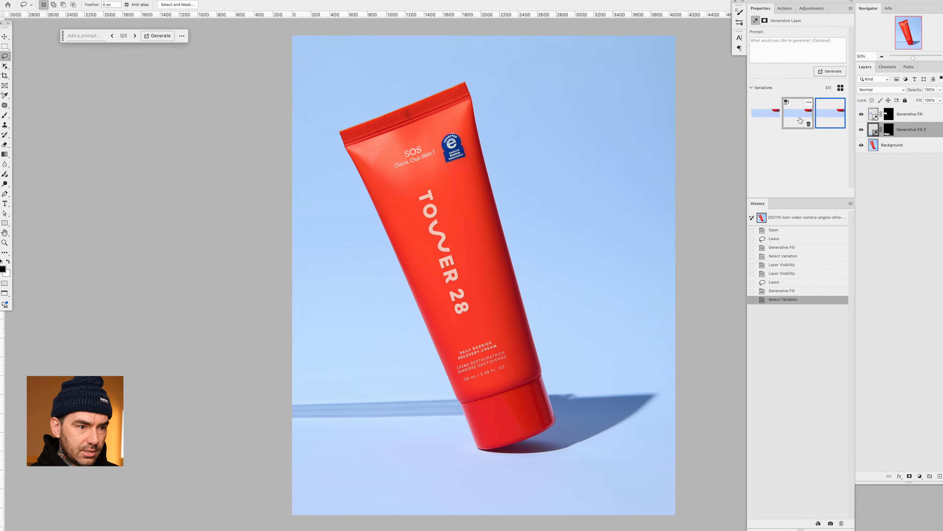
click(759, 118)
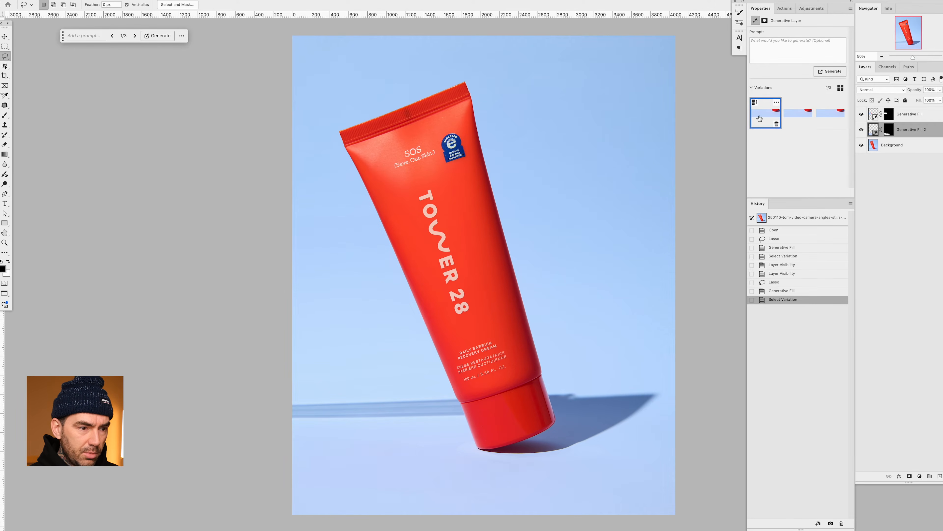
click(798, 118)
click(828, 119)
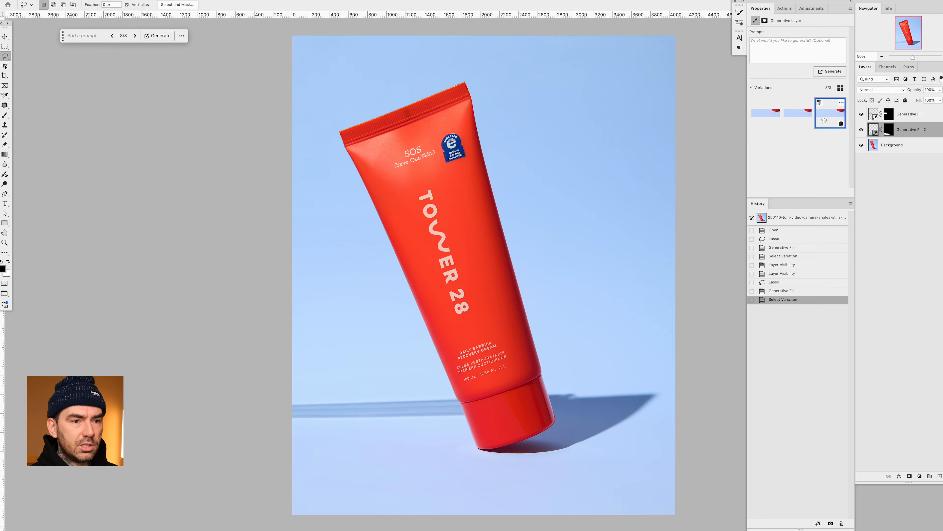
click(765, 118)
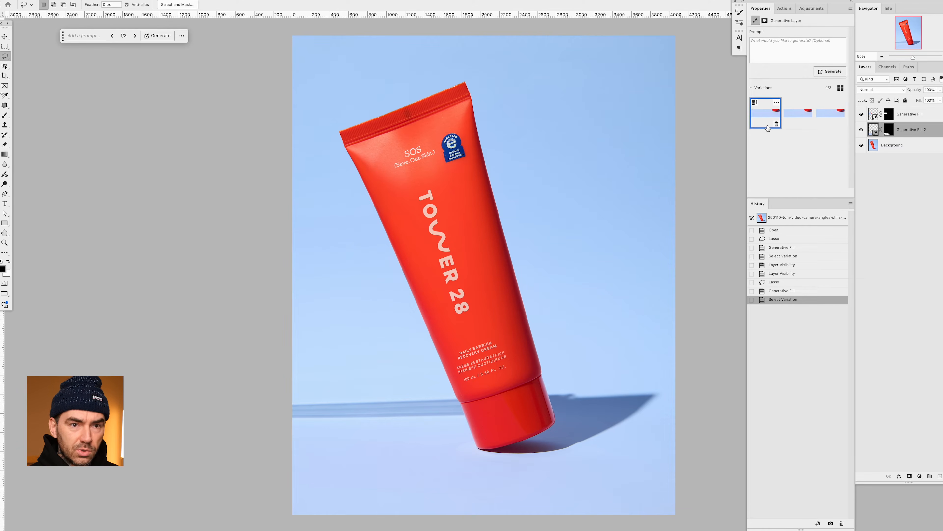
- On the Background layer, lasso the horizontal shadow band left of the cap and remove it with an unprompted Generative Fill
click(895, 145)
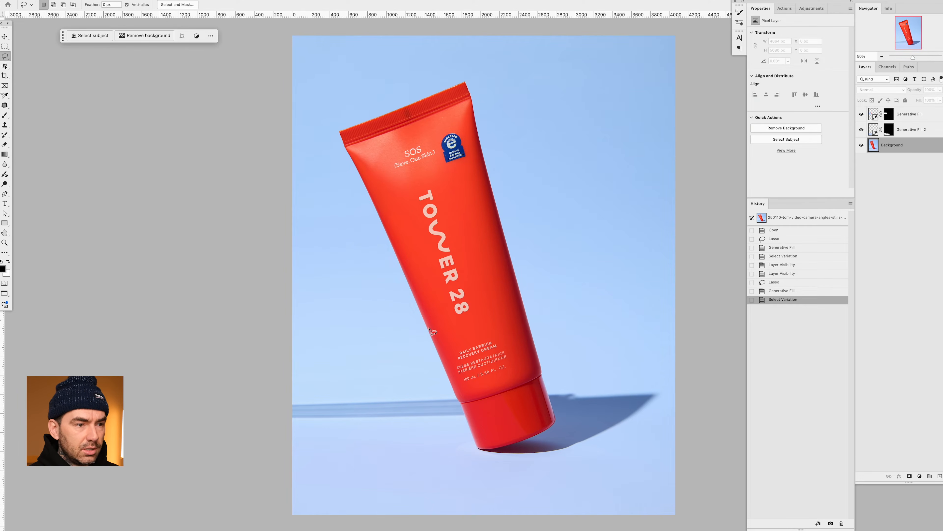
mouse_move(364, 393)
mouse_down()
mouse_move(315, 394)
mouse_move(280, 419)
mouse_move(431, 428)
mouse_move(464, 423)
mouse_move(463, 397)
mouse_up()
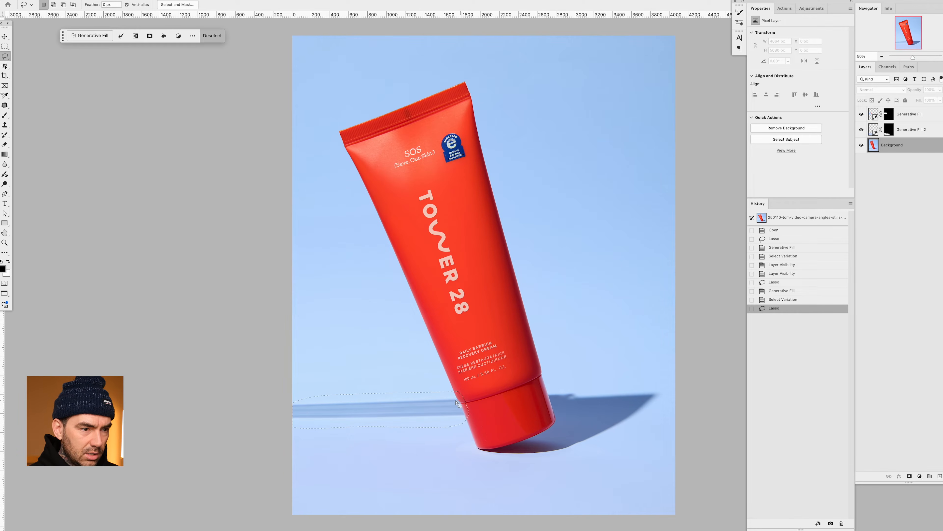
key(super+plus)
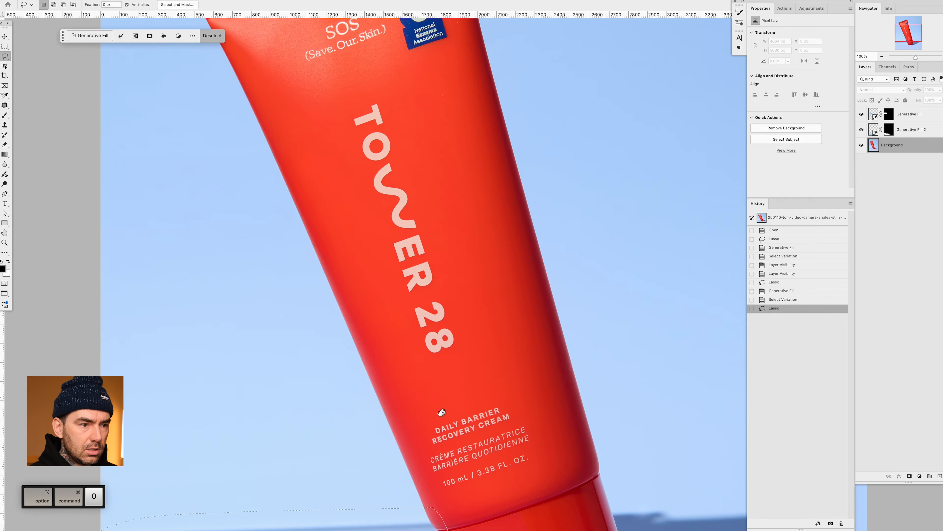
drag(480, 321, 553, 210)
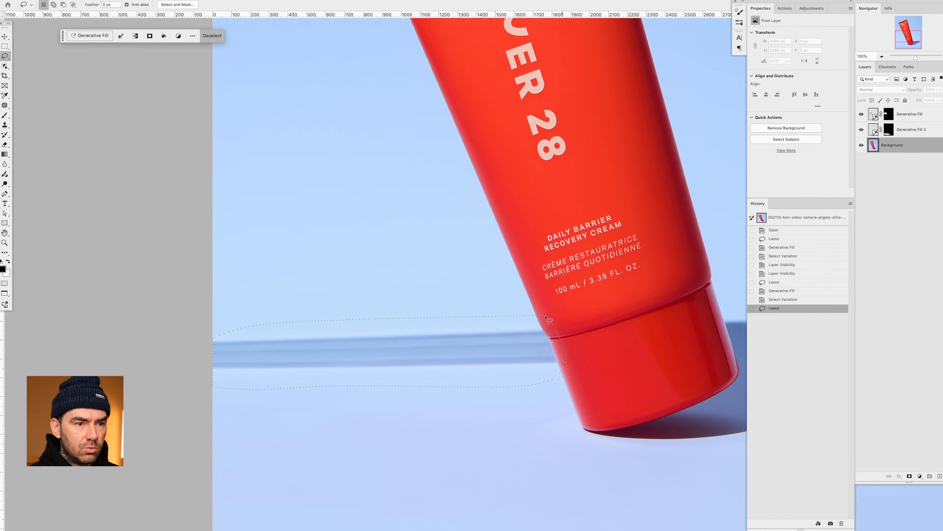
click(97, 38)
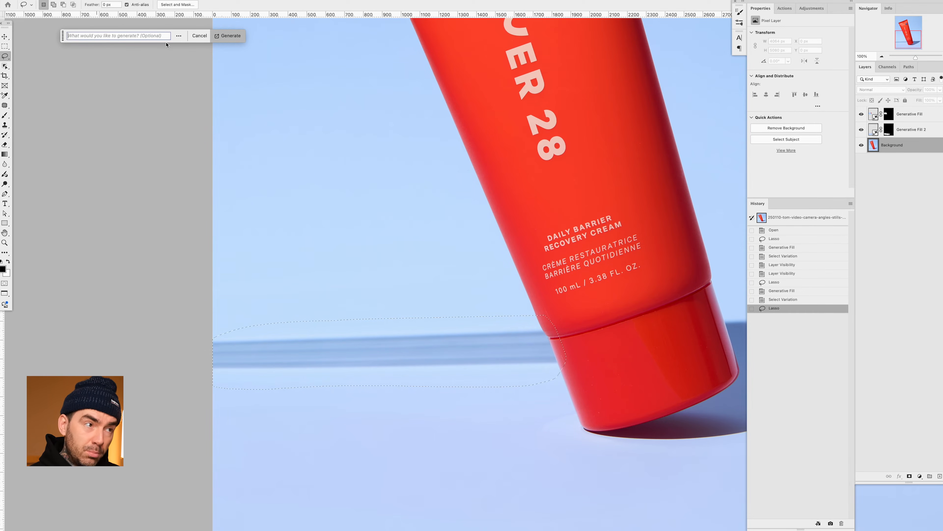
click(225, 37)
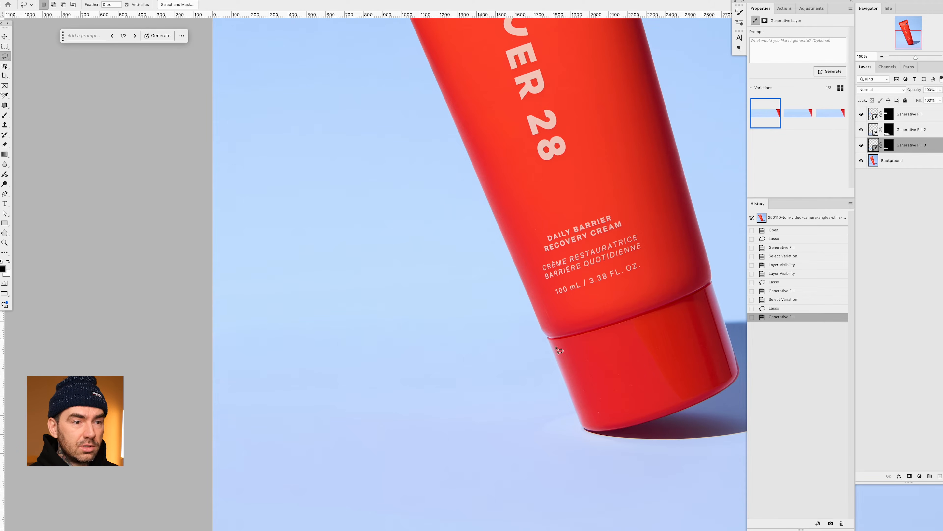
- Compare the three variations of the fill replacing the shadow band and keep the first one
click(796, 117)
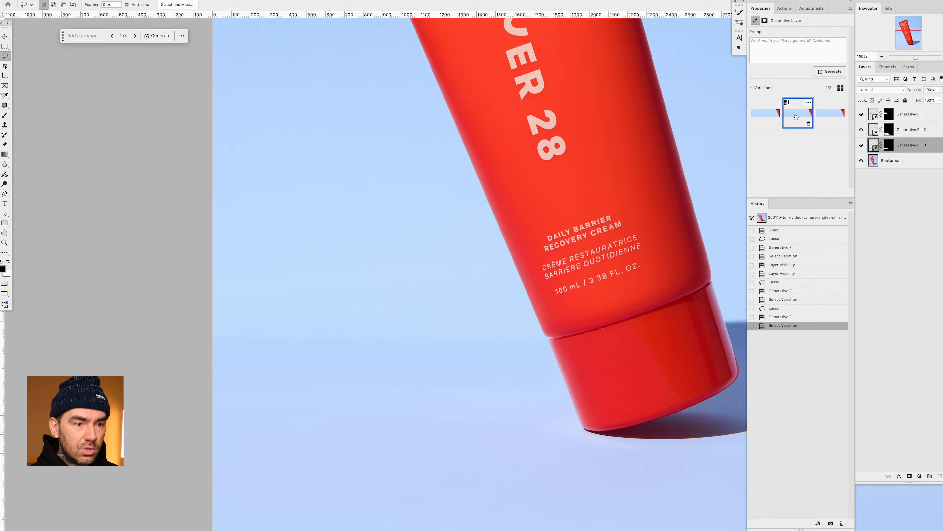
click(830, 113)
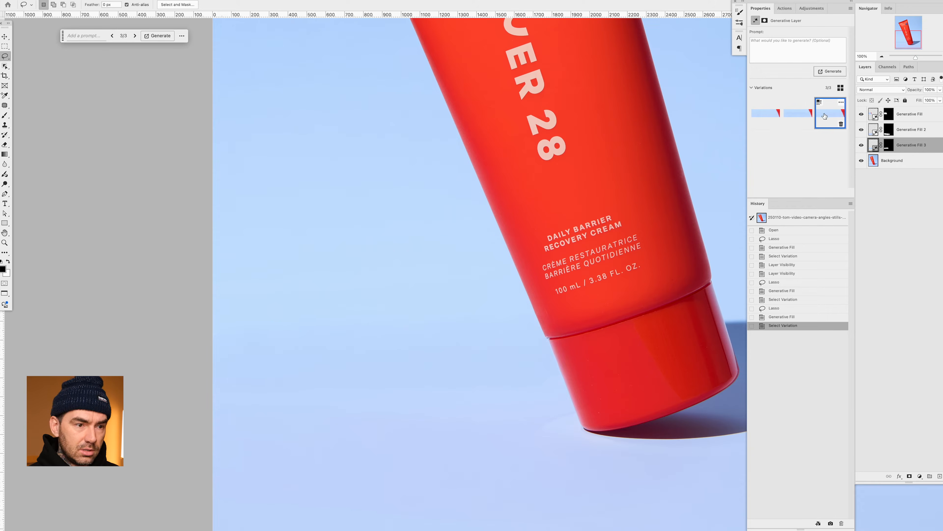
click(798, 118)
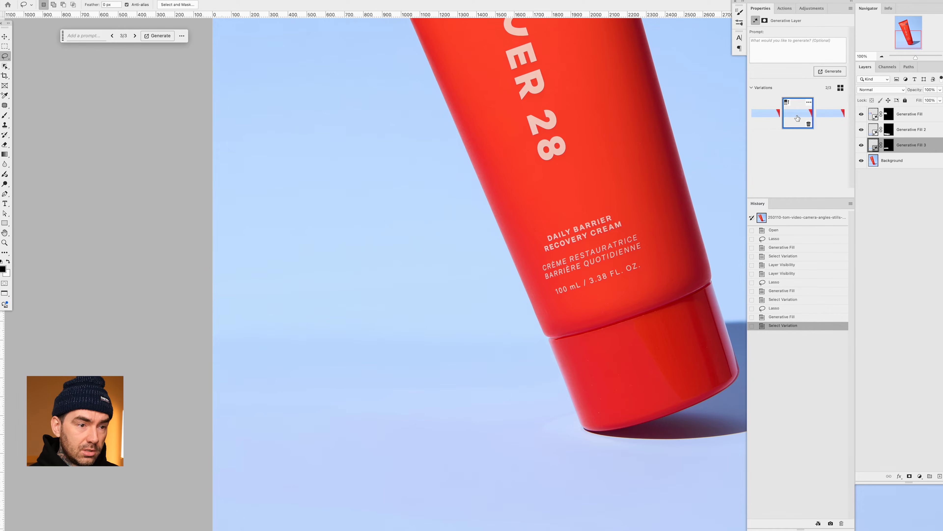
click(766, 117)
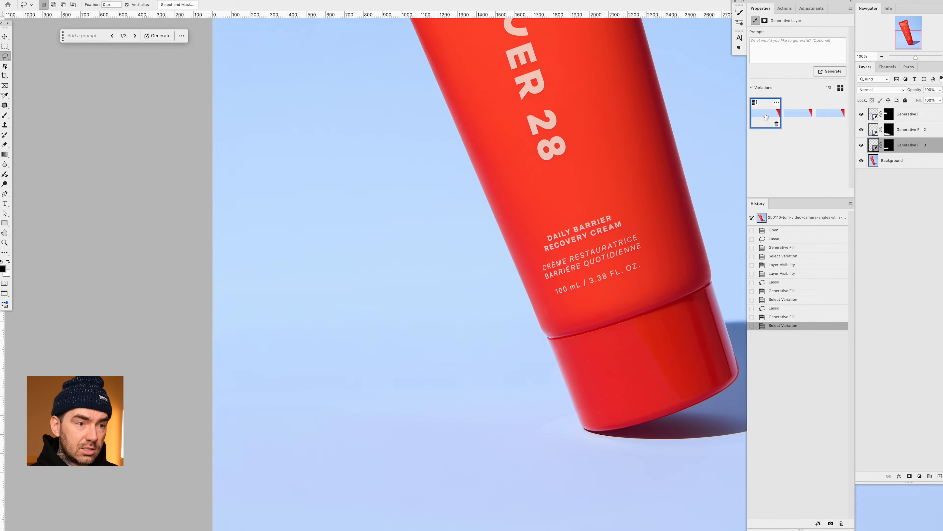
click(798, 117)
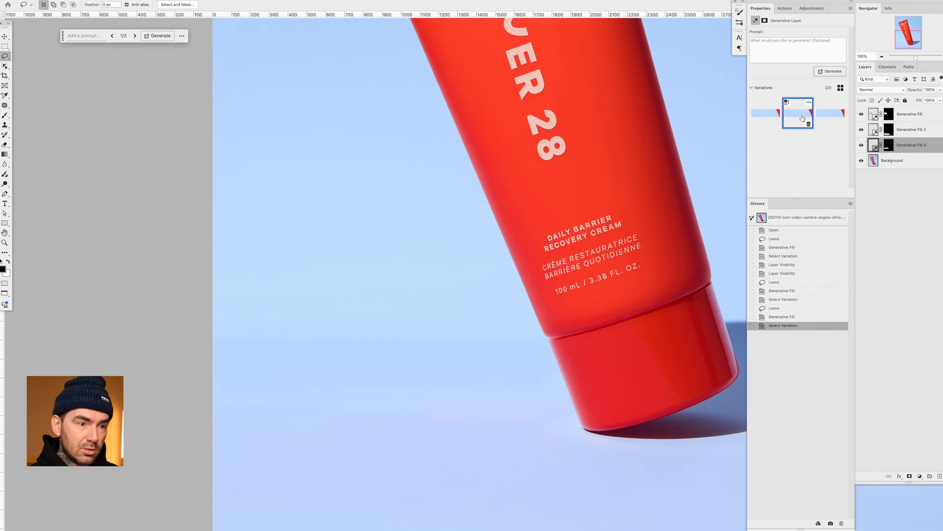
click(771, 119)
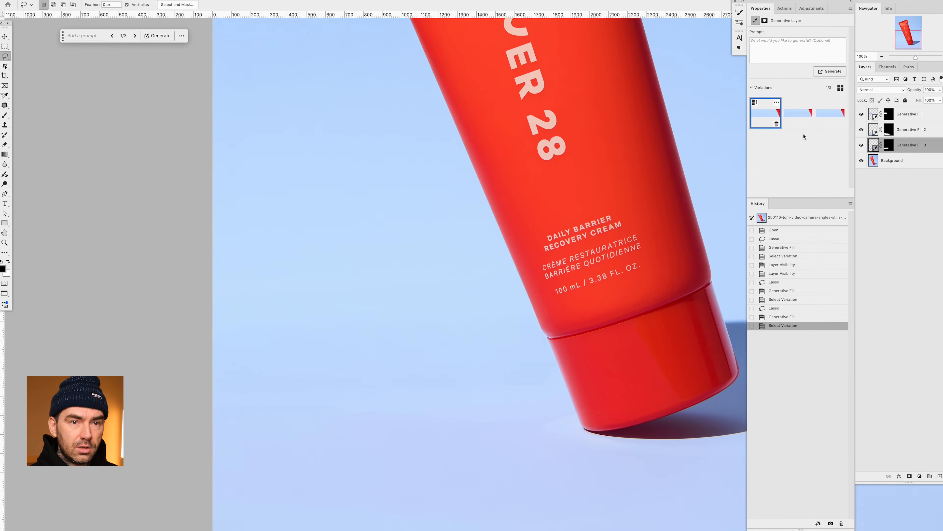
- On the Background layer, lasso the uneven shadow edge right of the cap and smooth it with Generative Fill, using the second variation
click(902, 160)
key(space)
mouse_move(556, 204)
mouse_down()
mouse_move(396, 205)
mouse_move(404, 217)
mouse_up()
mouse_move(514, 316)
mouse_down()
mouse_move(461, 318)
mouse_move(459, 337)
mouse_move(481, 348)
mouse_move(527, 348)
mouse_move(540, 325)
mouse_up()
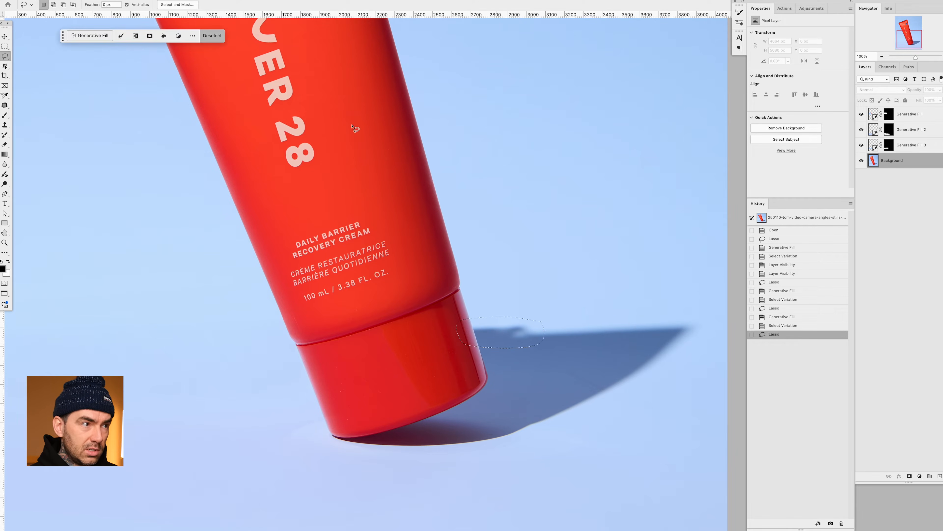
click(82, 36)
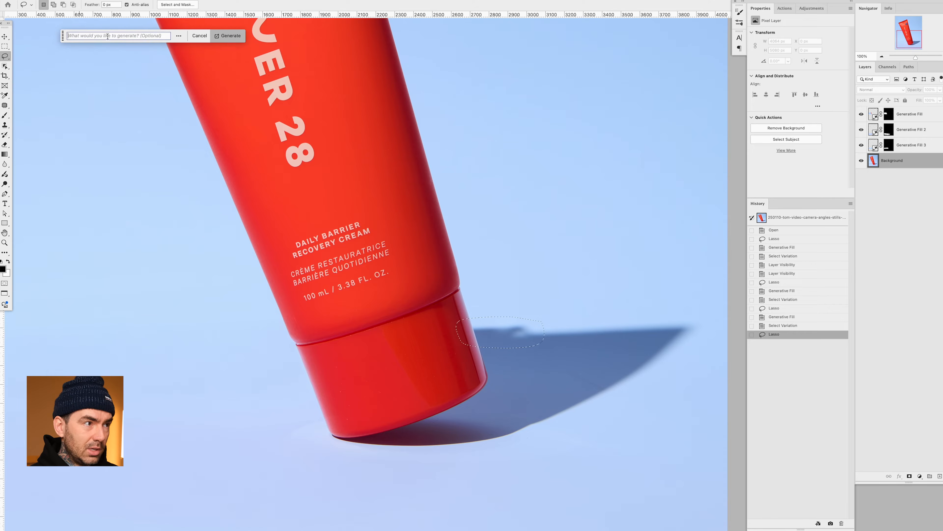
click(224, 36)
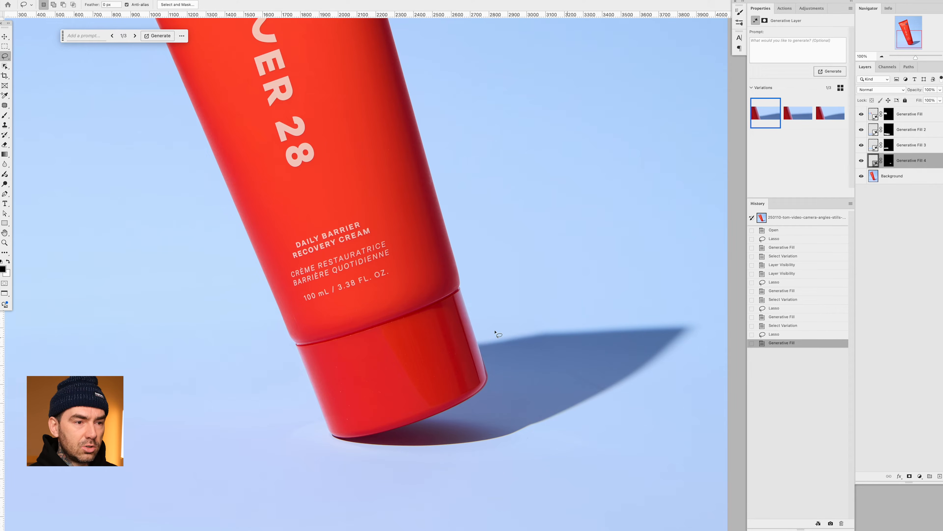
click(801, 118)
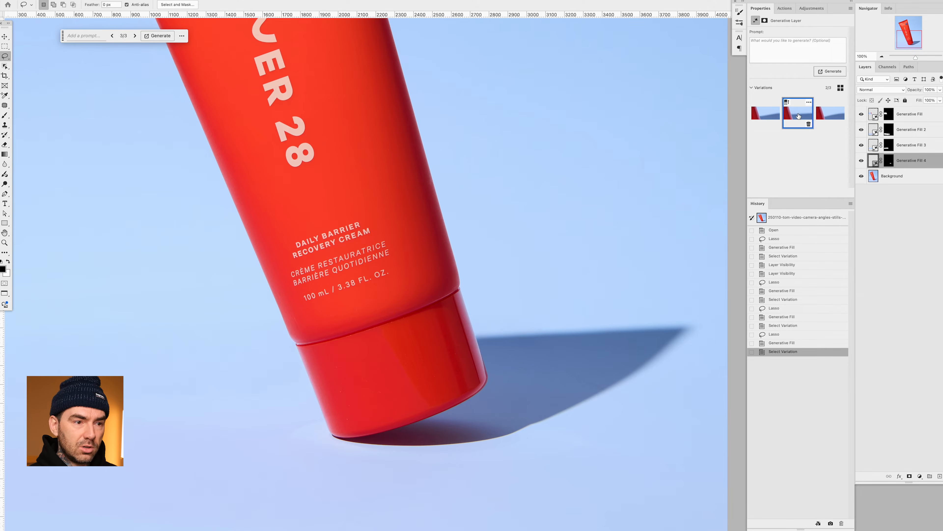
- Select the Background layer and activate the Object Selection tool
click(906, 177)
key(super+0)
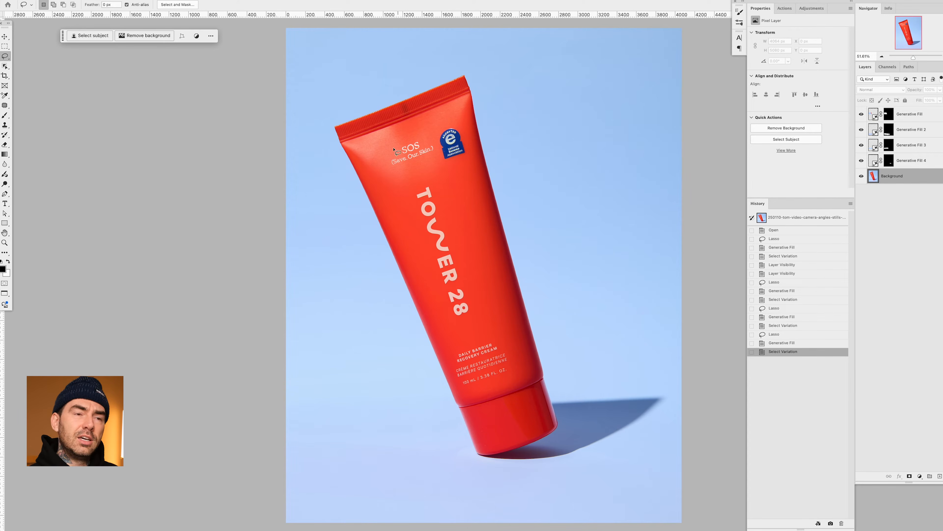
key(w)
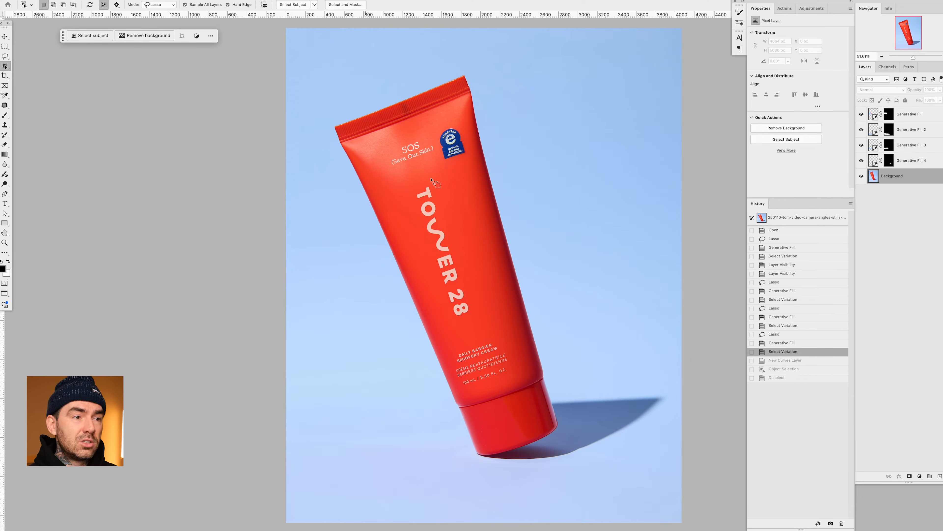
right_click(5, 68)
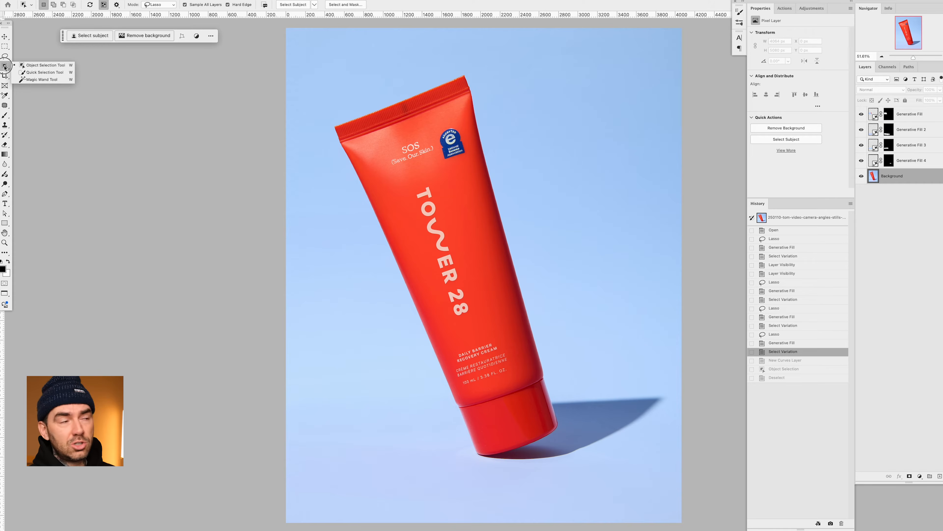
click(5, 68)
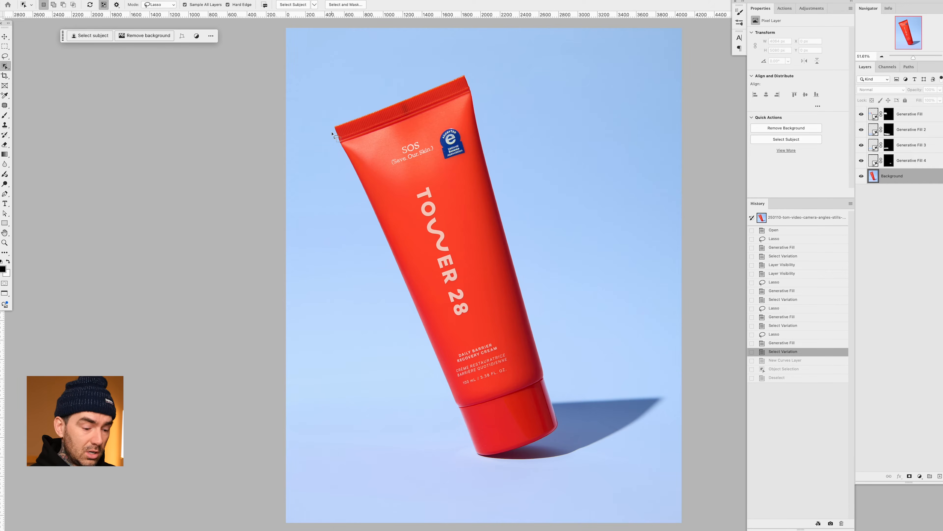
- Examine the SOS (Save. Our. Skin.) lettering and the surface of the tube's upper part at 300% zoom
key(ctrl+alt+0)
drag(332, 135, 461, 289)
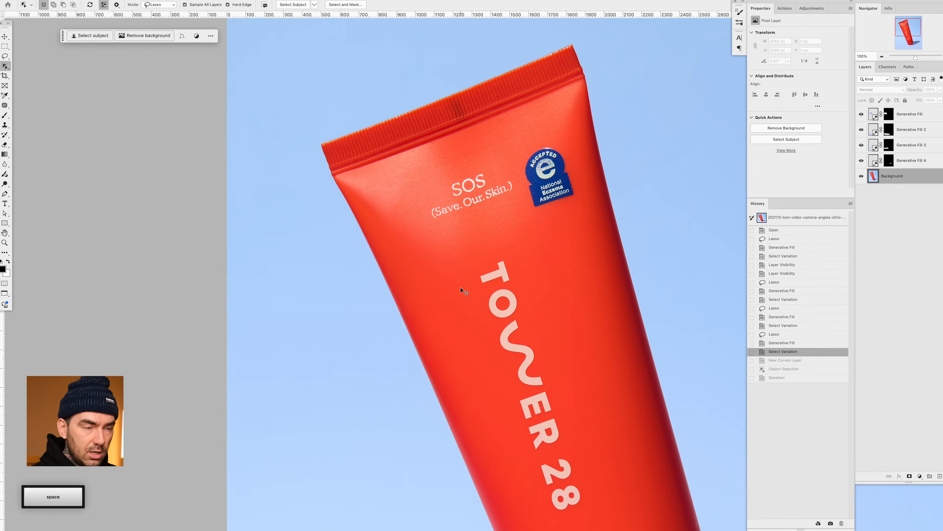
key(super+plus)
key(super+plus)
drag(489, 135, 491, 297)
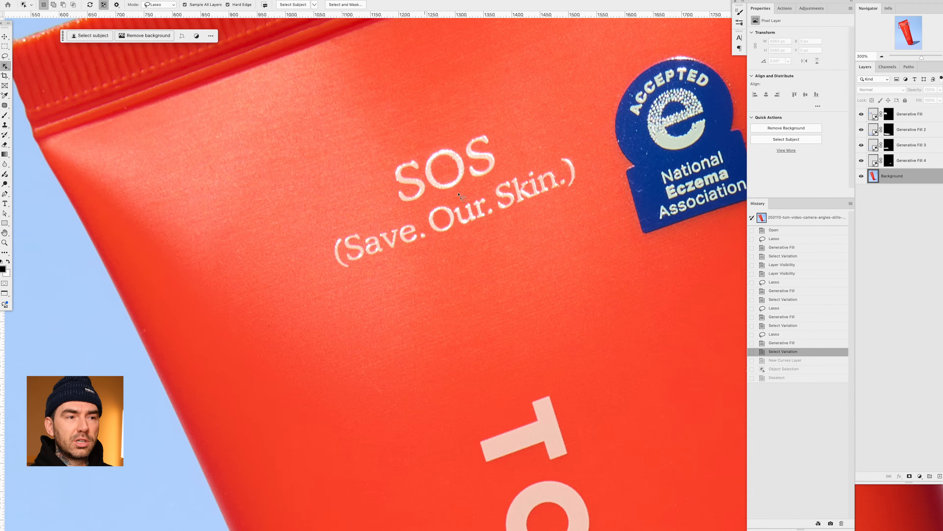
- Select the SOS letters and add a Curves adjustment layer masked to them at the top of the layer stack
mouse_move(476, 129)
mouse_down()
mouse_move(387, 158)
mouse_move(389, 197)
mouse_move(436, 201)
mouse_move(507, 170)
mouse_up()
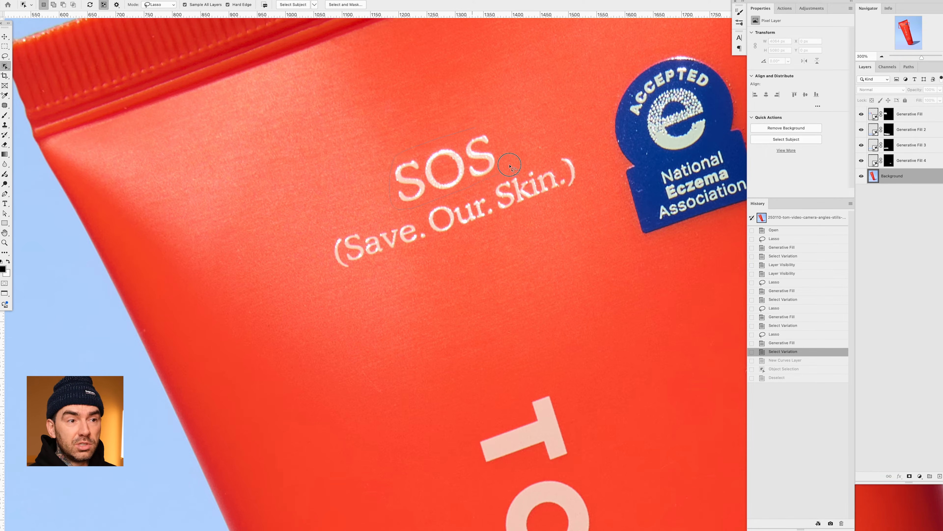
drag(495, 129, 494, 130)
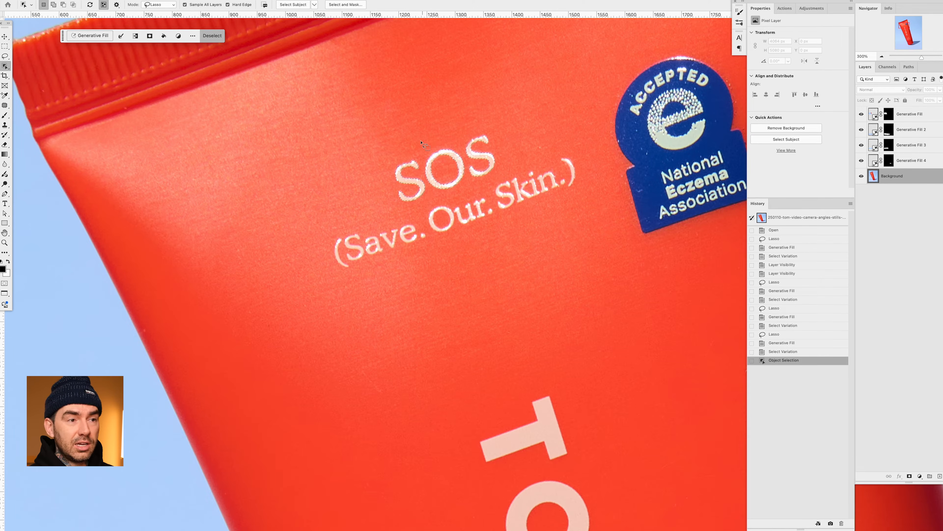
click(920, 477)
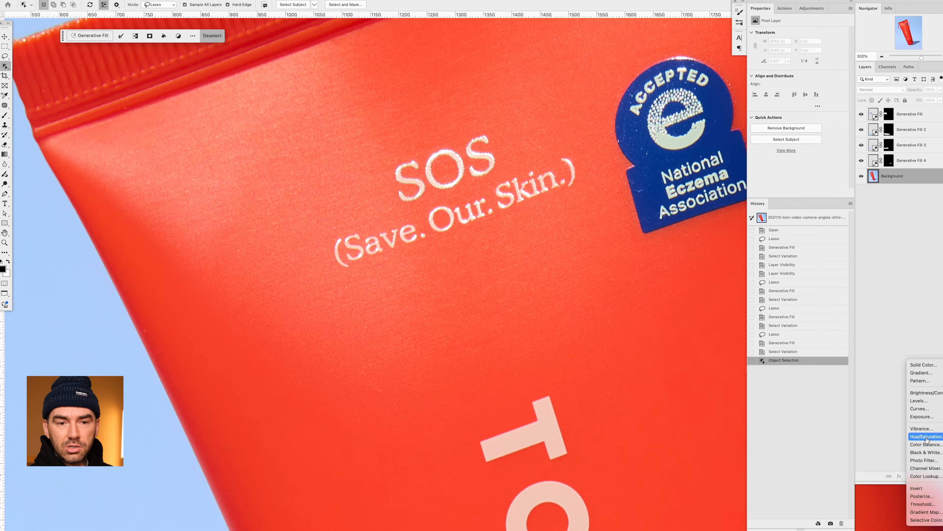
click(934, 410)
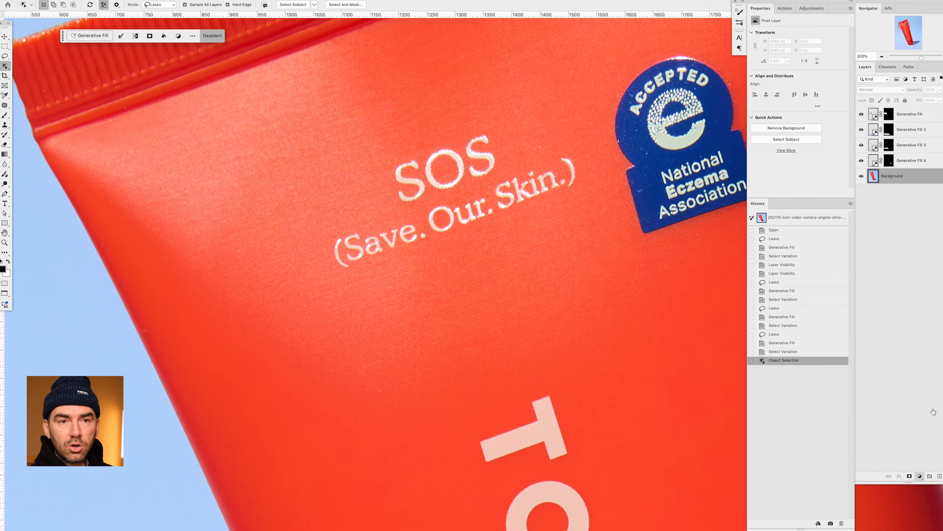
drag(908, 186, 926, 126)
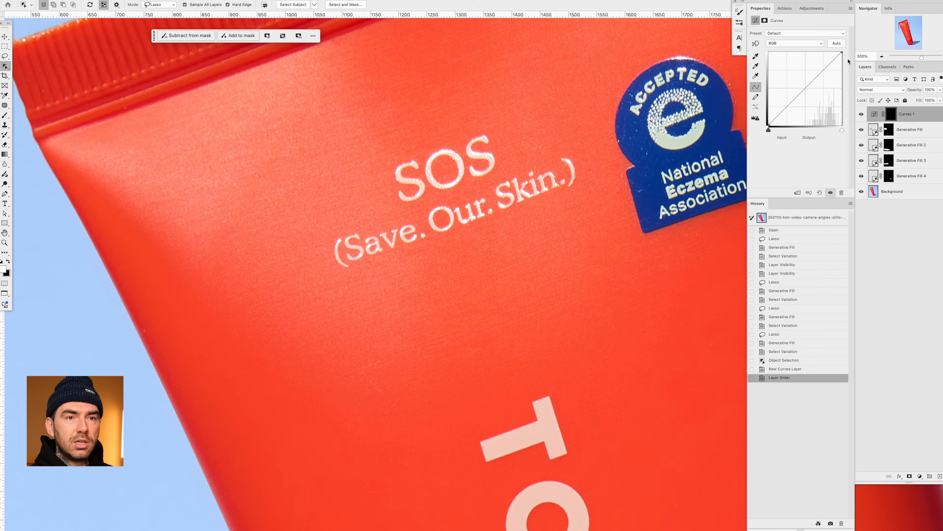
- Brighten the SOS letters by moving the curve's white point to input 213, and compare the result with the adjustment hidden and shown
drag(842, 52, 830, 53)
click(861, 114)
click(862, 115)
click(861, 114)
click(862, 114)
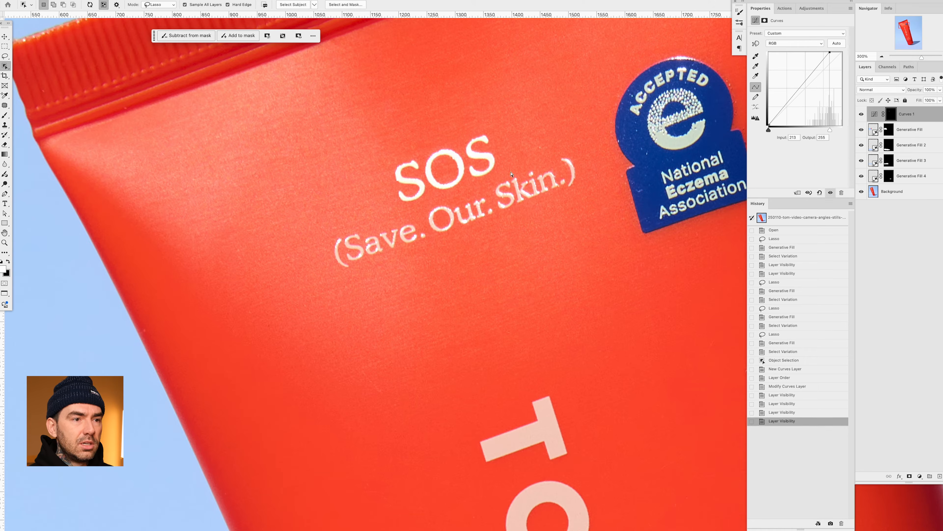
- Select the (Save. Our. Skin.) line, fill it white in the Curves mask, deselect, and compare with the adjustment hidden and shown
mouse_move(508, 178)
mouse_down()
mouse_move(340, 236)
mouse_move(332, 248)
mouse_move(336, 272)
mouse_move(346, 272)
mouse_move(430, 249)
mouse_up()
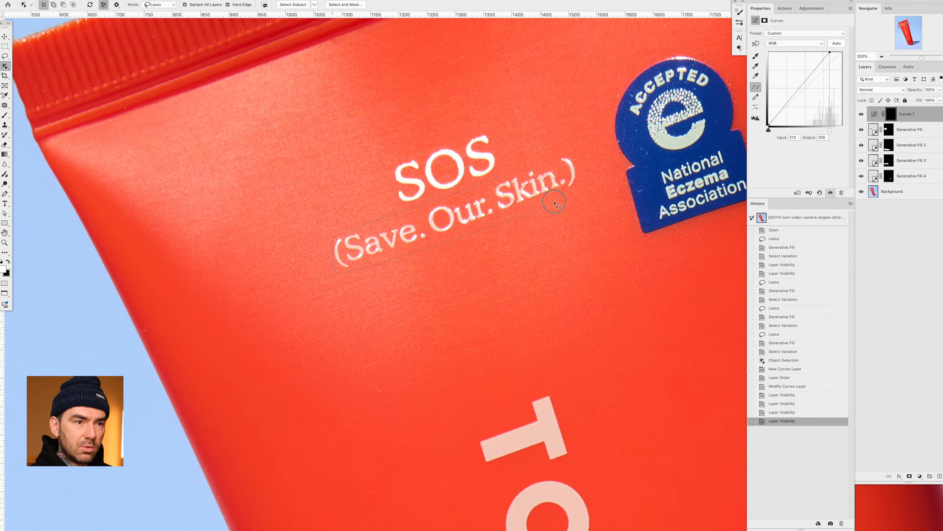
drag(579, 188, 565, 152)
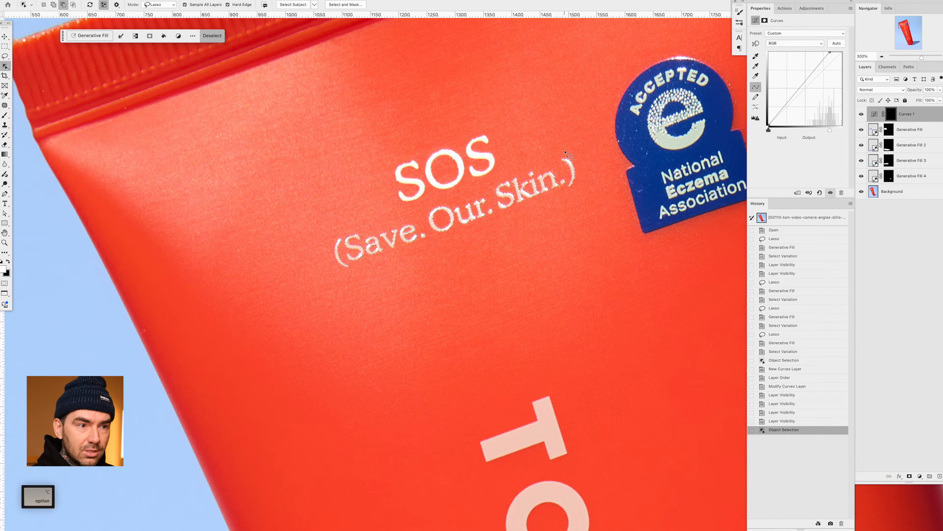
key(super+BackSpace)
key(super+d)
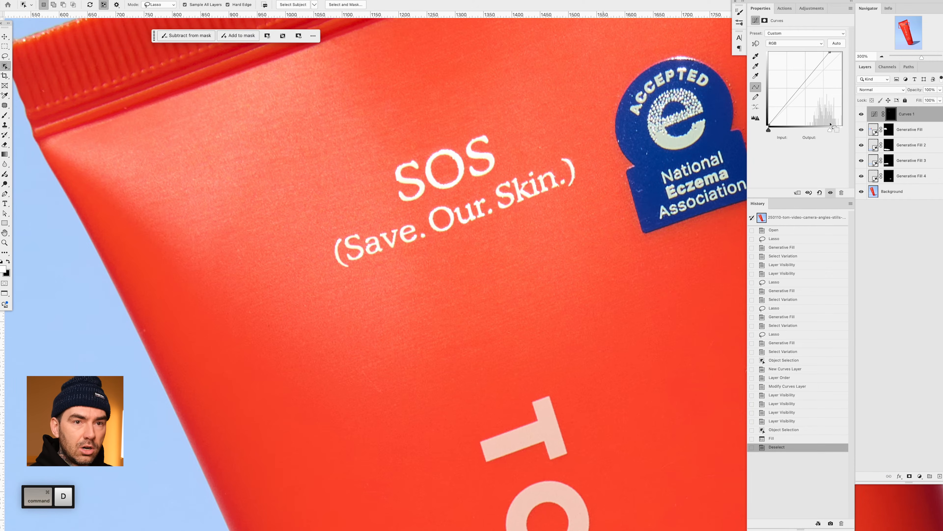
click(861, 114)
click(861, 114)
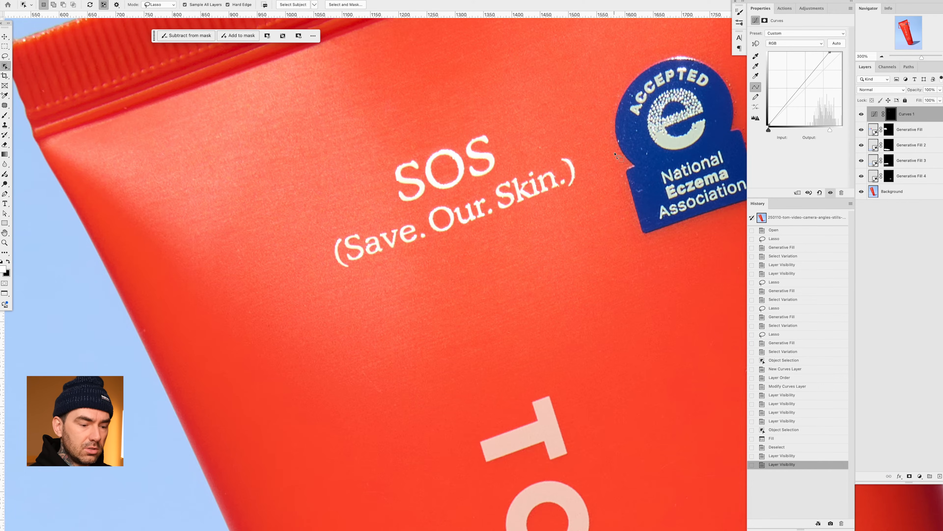
- Select the large TOWER 28 lettering and feather the selection by 0.5 pixels
key(super+0)
mouse_move(428, 105)
mouse_down()
mouse_move(400, 140)
mouse_move(416, 212)
mouse_move(490, 367)
mouse_move(521, 356)
mouse_move(503, 262)
mouse_move(433, 99)
mouse_up()
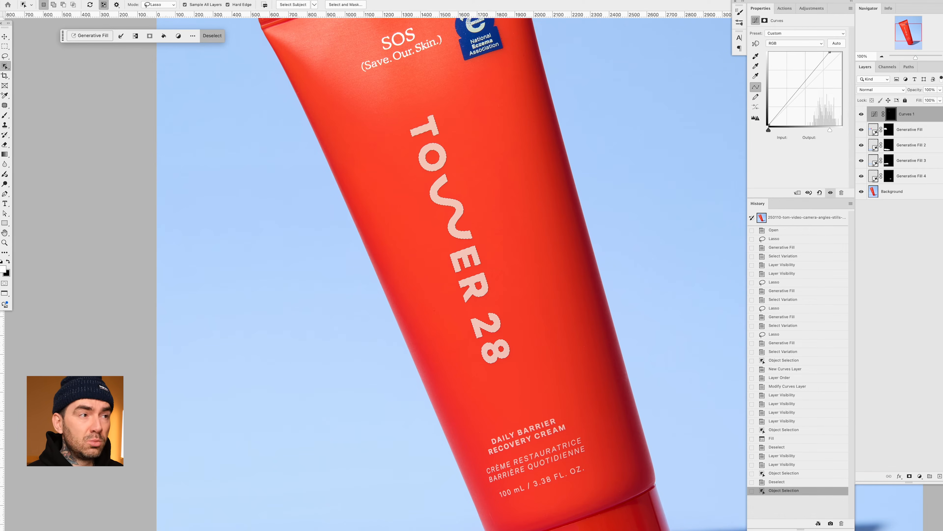
click(165, 0)
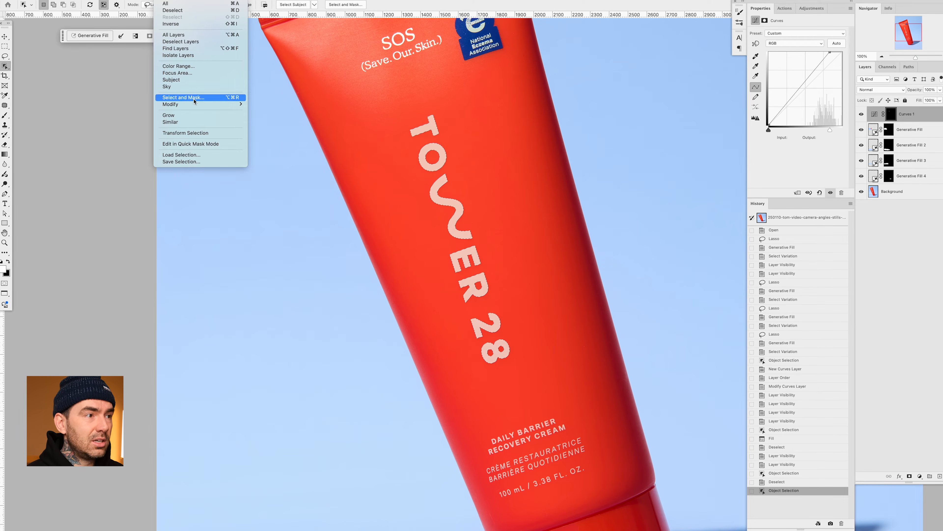
mouse_move(195, 104)
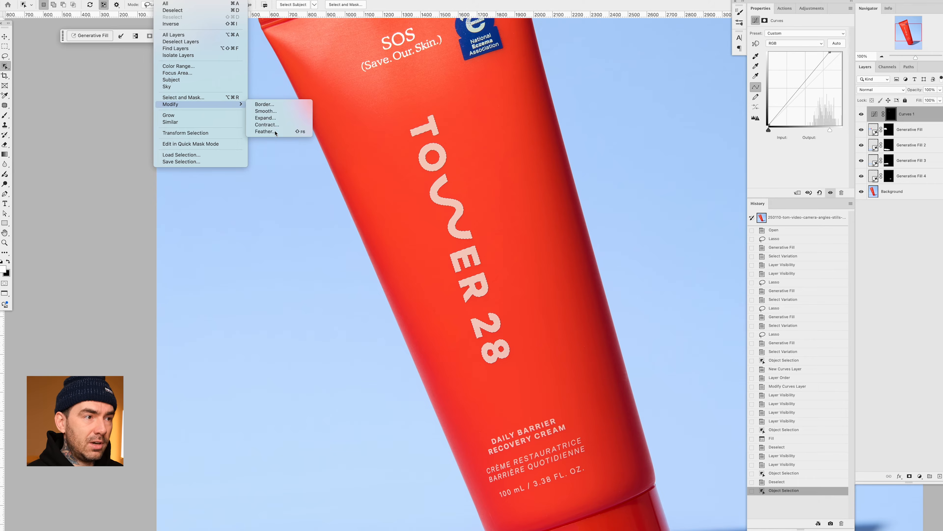
click(265, 131)
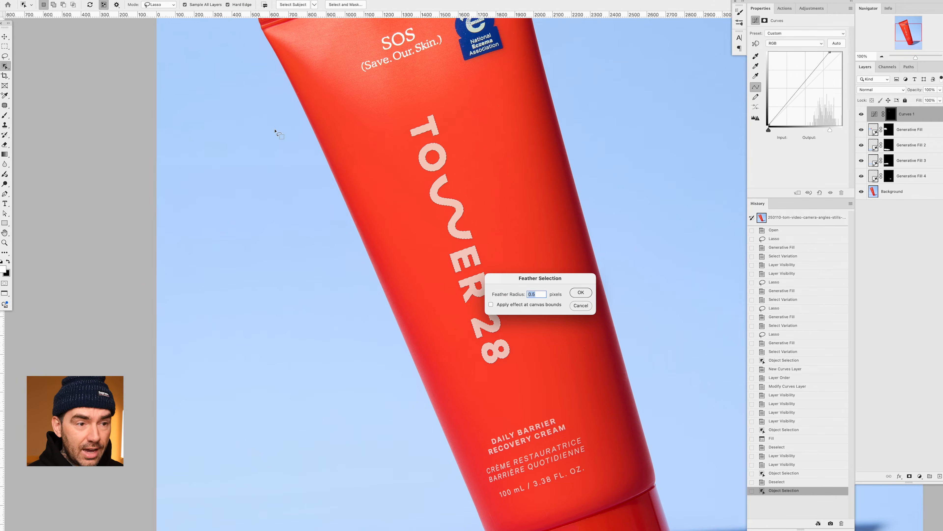
key(Return)
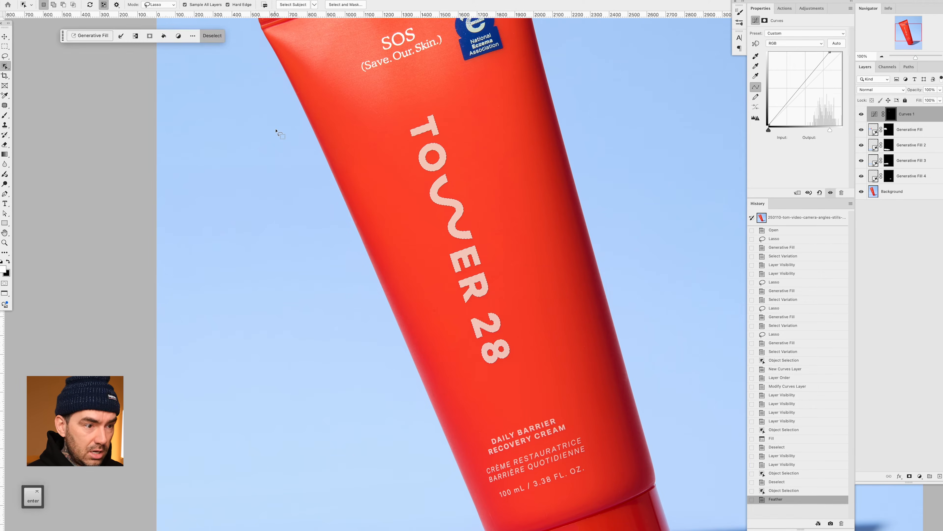
- Fill the feathered TOWER 28 selection with white in the Curves mask, deselect, and compare with the adjustment hidden and shown
key(alt+BackSpace)
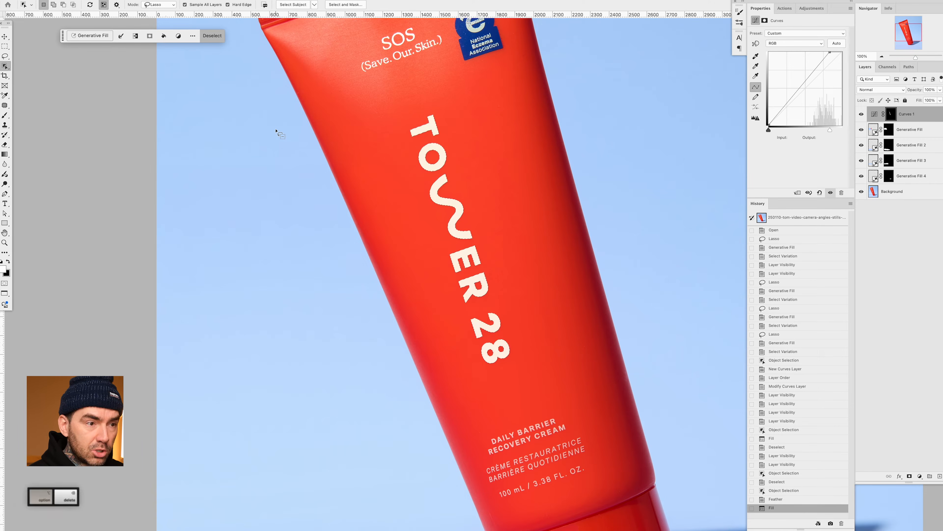
key(super+d)
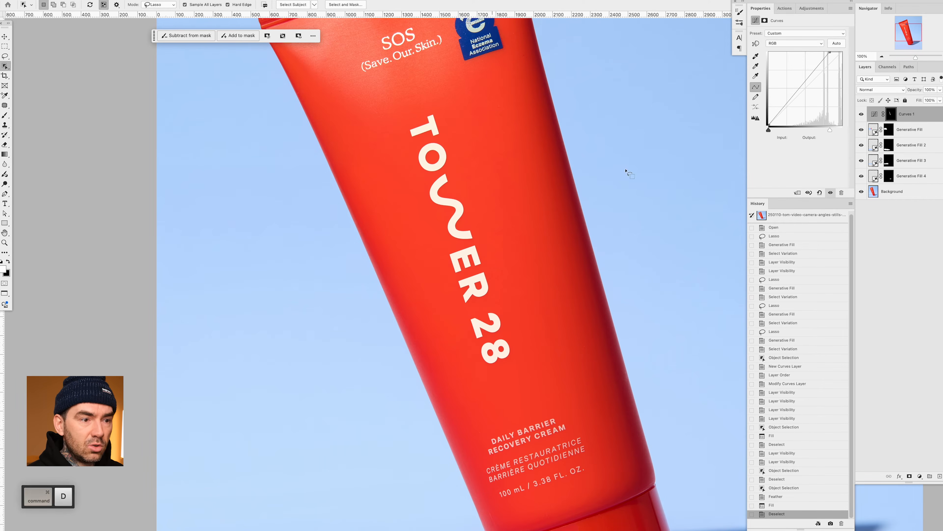
click(862, 115)
click(862, 116)
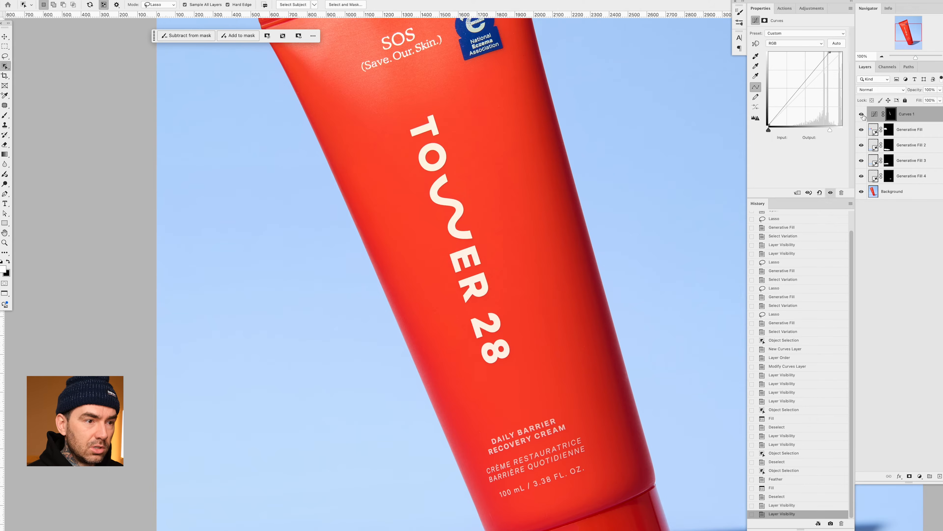
click(862, 115)
click(862, 115)
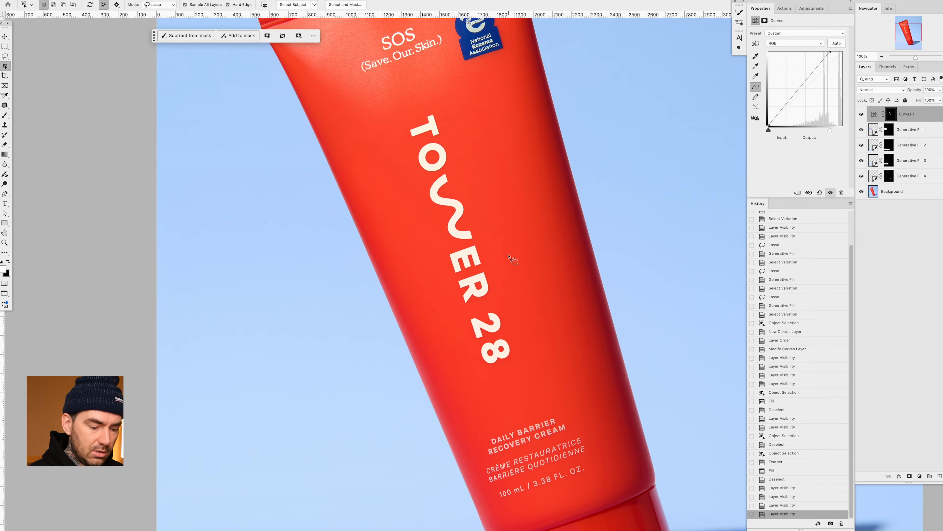
- Examine the TOWER 28 lettering and the small product text on the tube's lower part at 500% zoom
key(super+plus)
key(super+plus)
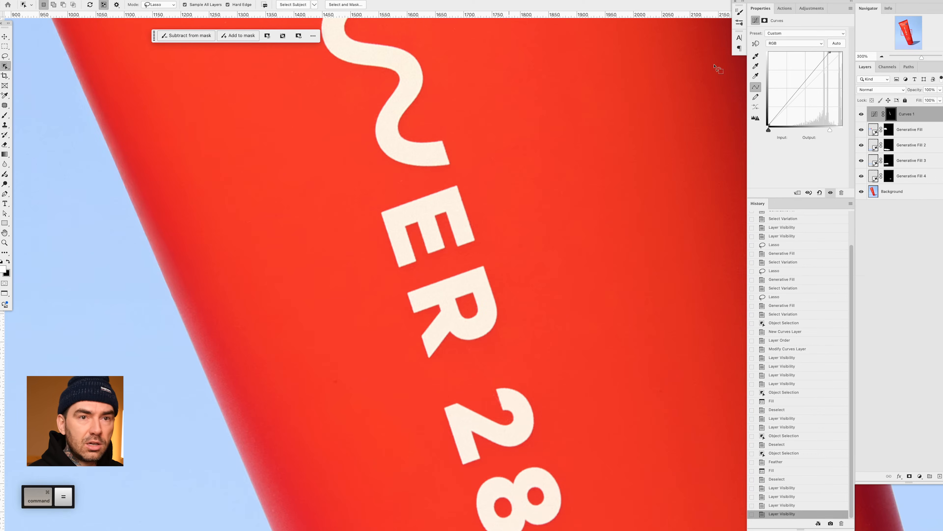
click(906, 41)
key(space)
drag(643, 101, 513, 213)
key(super+plus)
key(space)
key(super+plus)
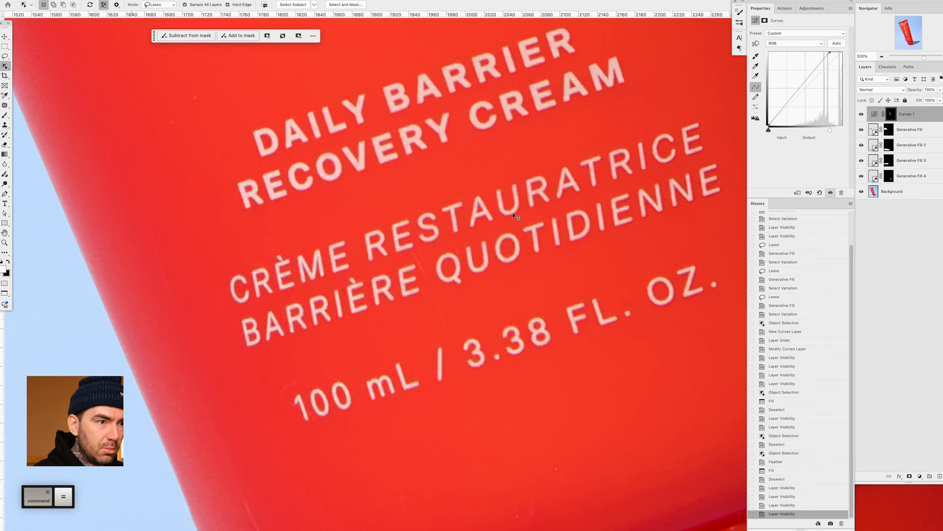
key(space)
drag(567, 168, 548, 211)
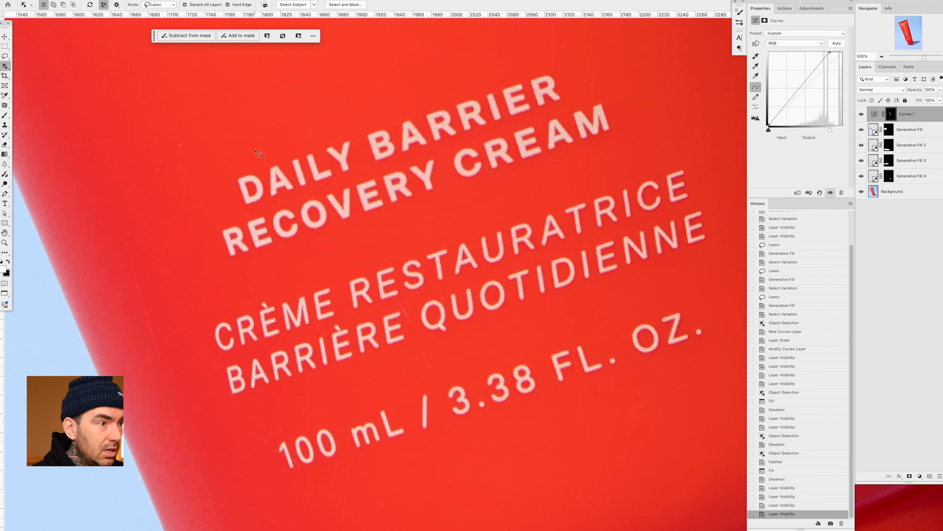
mouse_move(247, 161)
mouse_down()
mouse_move(227, 171)
mouse_move(232, 208)
mouse_move(247, 217)
mouse_move(260, 208)
mouse_move(259, 154)
mouse_move(215, 212)
mouse_move(209, 243)
mouse_move(221, 261)
mouse_up()
click(247, 165)
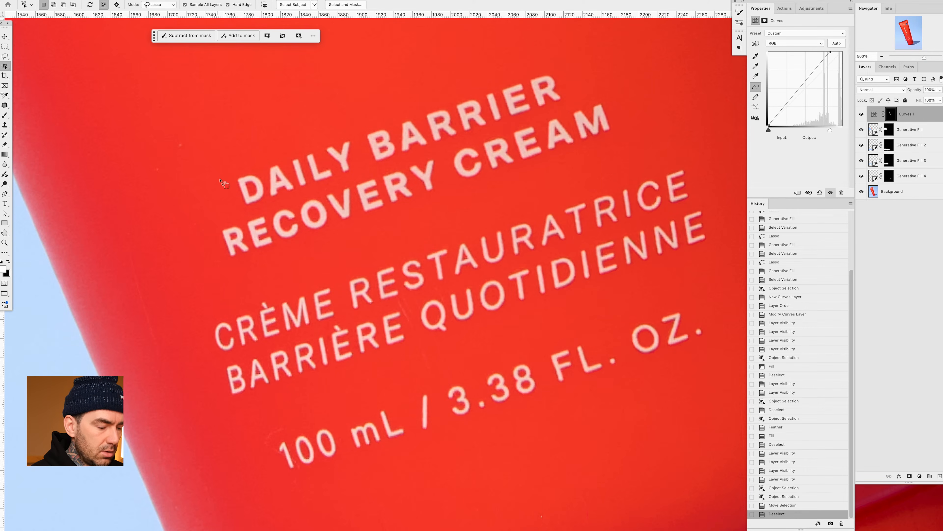
key(super+d)
- Select the DAILY BARRIER RECOVERY CREAM lines, fill them white in the Curves mask, and deselect
mouse_move(238, 148)
mouse_down()
mouse_move(212, 229)
mouse_move(222, 271)
mouse_move(289, 266)
mouse_move(550, 180)
mouse_move(604, 147)
mouse_move(630, 99)
mouse_move(534, 65)
mouse_up()
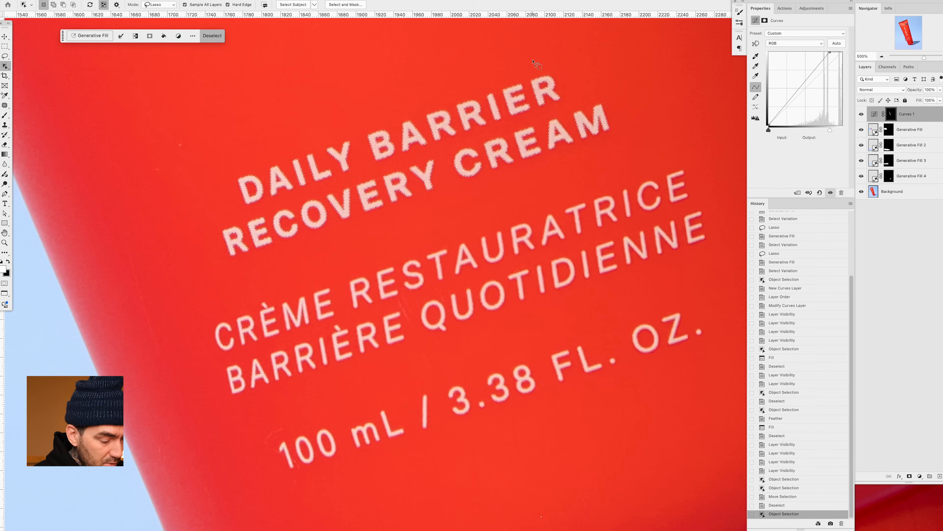
key(alt+BackSpace)
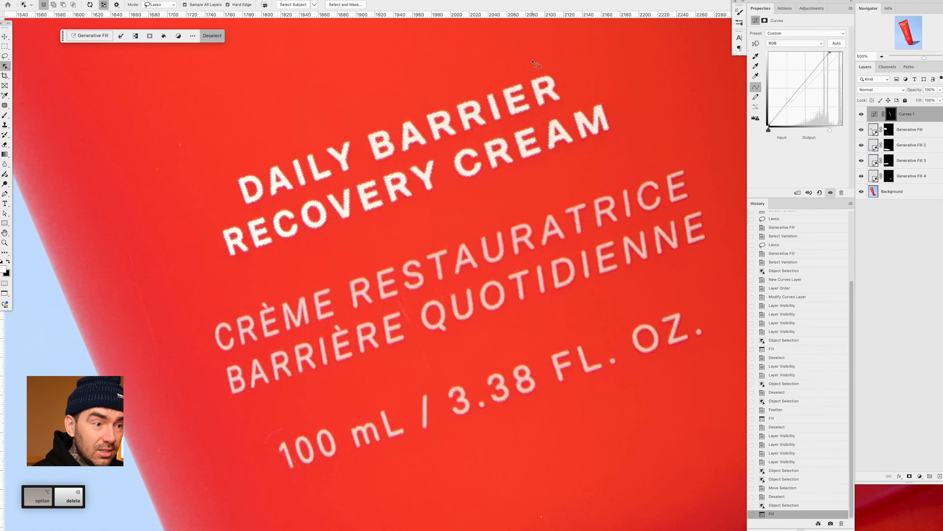
key(ctrl+d)
drag(553, 152, 509, 115)
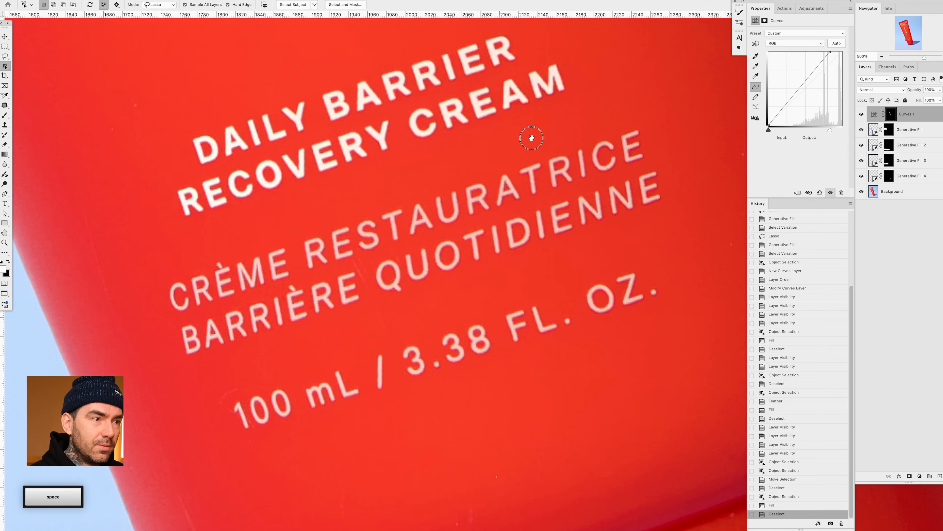
mouse_move(241, 244)
mouse_down()
mouse_move(161, 273)
mouse_move(176, 366)
mouse_move(272, 351)
mouse_move(656, 226)
mouse_move(681, 197)
mouse_move(675, 159)
mouse_move(660, 130)
mouse_move(632, 122)
mouse_up()
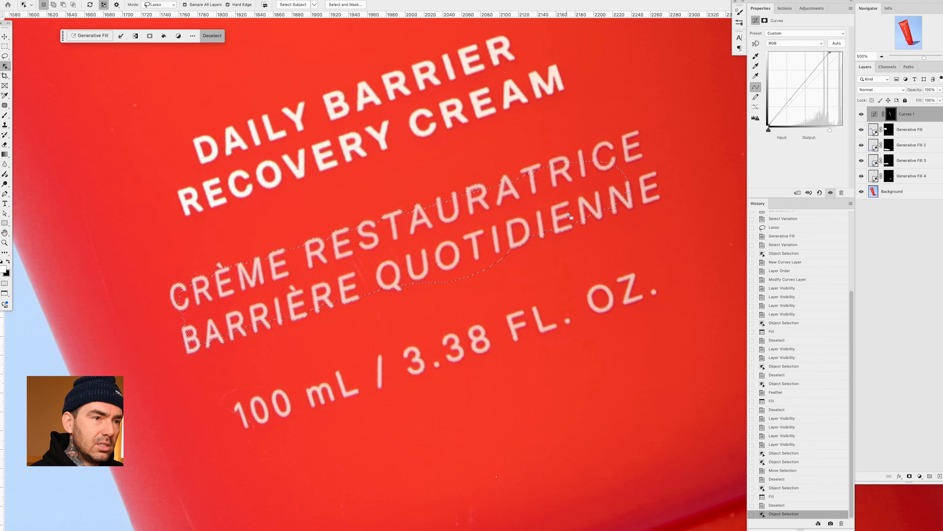
key(super+d)
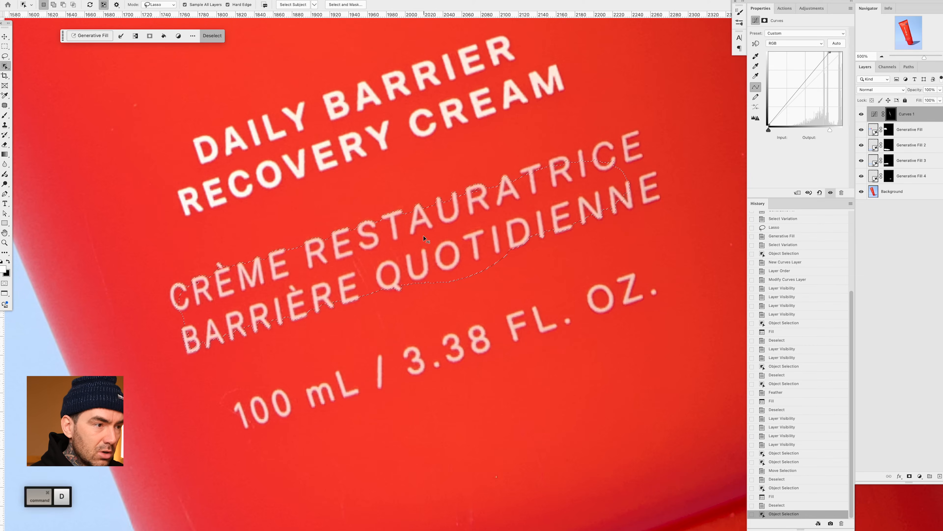
- Select only the word CRÈME at 700% zoom, fill it white in the Curves mask, and deselect
key(space)
drag(348, 250, 431, 241)
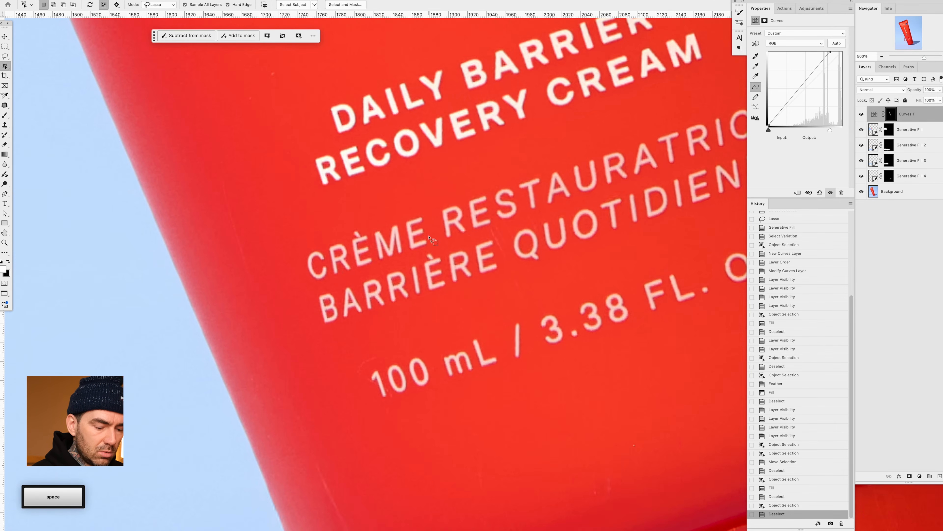
key(super+equal)
key(super+equal)
mouse_move(336, 191)
mouse_down()
mouse_move(238, 238)
mouse_move(229, 267)
mouse_move(239, 288)
mouse_move(347, 263)
mouse_move(394, 238)
mouse_move(416, 223)
mouse_move(406, 182)
mouse_up()
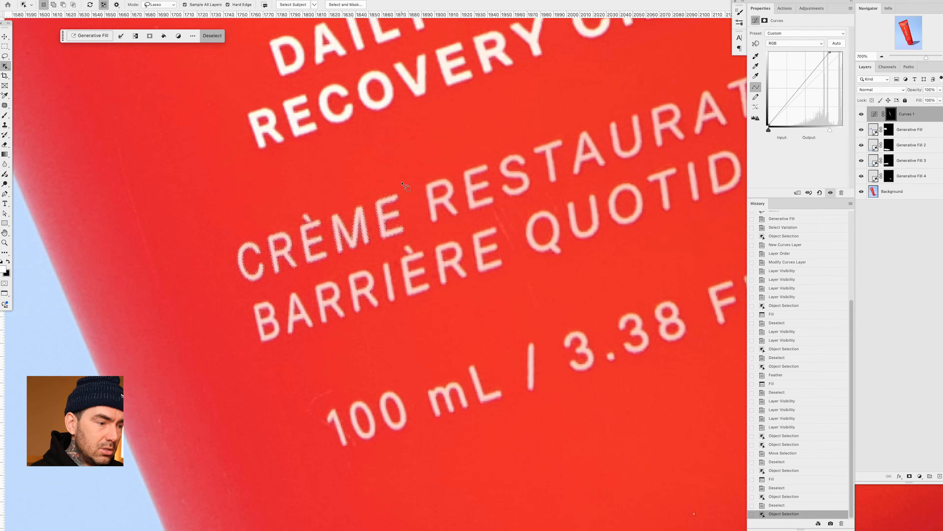
key(alt+BackSpace)
key(super+d)
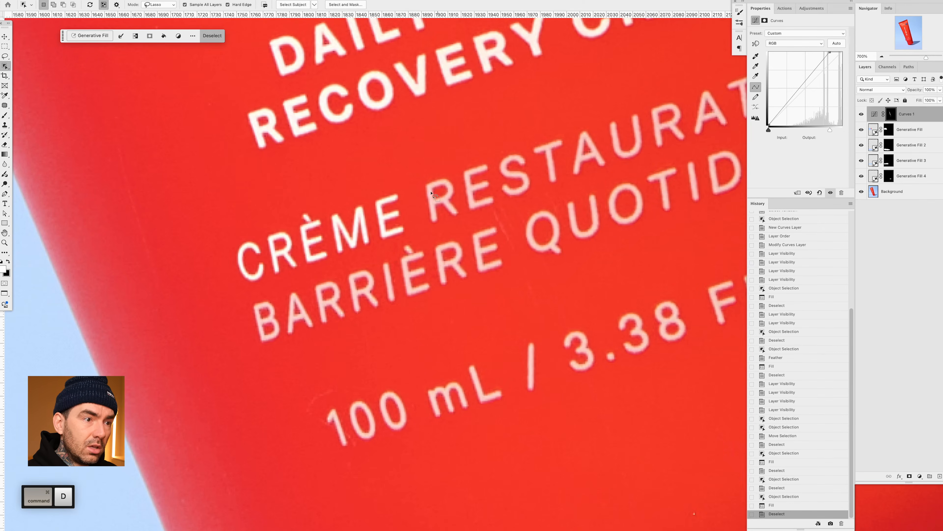
- Select the word RESTAURATRICE, fill it white in the Curves mask, and deselect
key(space)
mouse_move(464, 174)
mouse_down()
mouse_move(345, 191)
mouse_move(241, 225)
mouse_move(201, 224)
mouse_move(204, 269)
mouse_move(239, 274)
mouse_move(691, 120)
mouse_move(691, 74)
mouse_move(669, 70)
mouse_up()
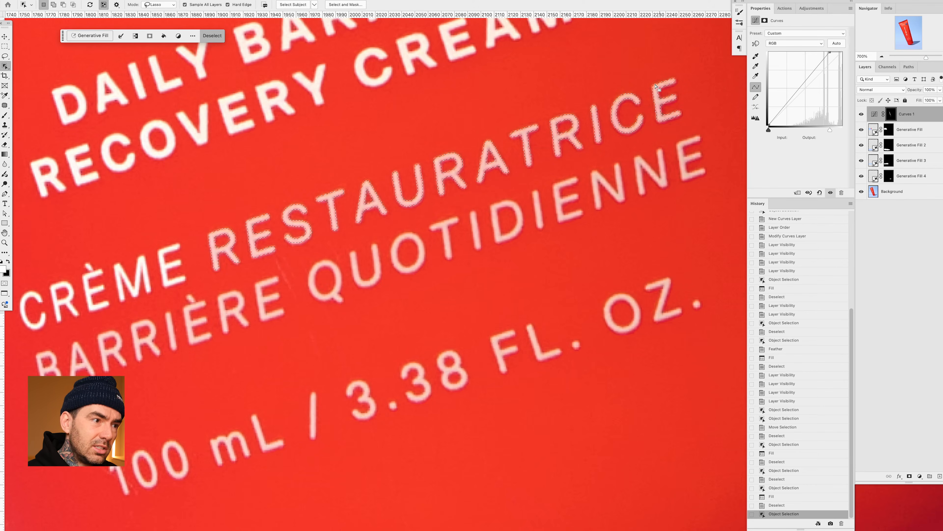
key(alt+BackSpace)
key(super+d)
- Select the word BARRIÈRE, fill it white in the Curves mask, and deselect
drag(222, 256, 273, 235)
drag(227, 277, 91, 329)
mouse_move(97, 372)
mouse_down()
mouse_move(179, 363)
mouse_move(290, 330)
mouse_move(353, 298)
mouse_move(356, 254)
mouse_move(343, 244)
mouse_up()
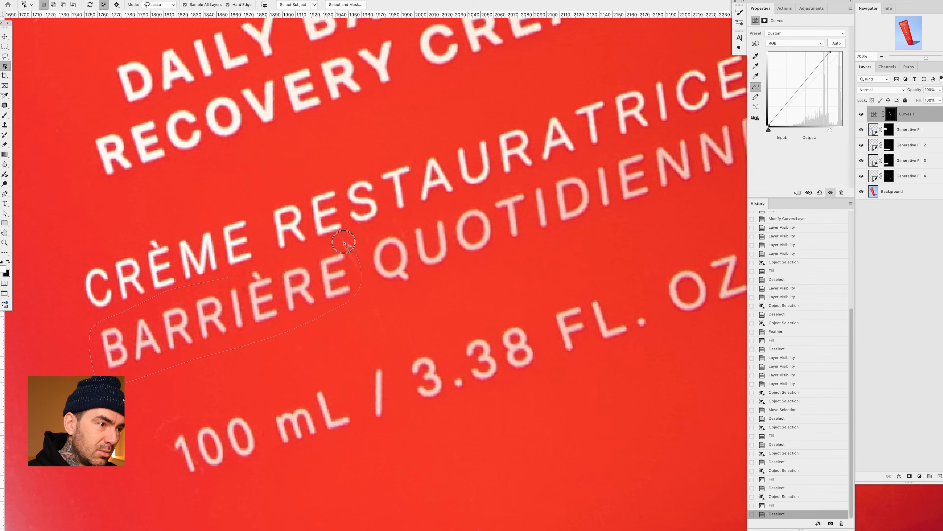
key(super+d)
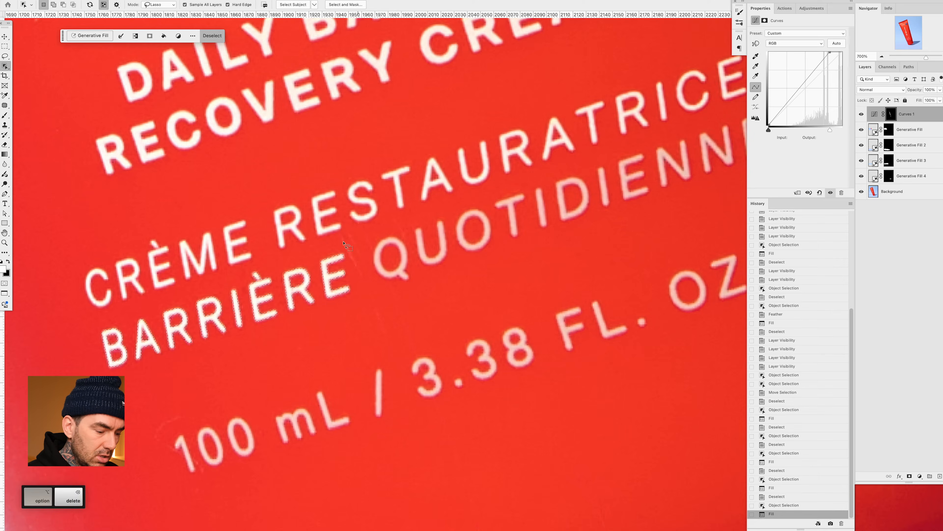
mouse_move(426, 221)
mouse_down()
mouse_move(222, 264)
mouse_move(217, 326)
mouse_move(255, 337)
mouse_move(578, 221)
mouse_move(629, 187)
mouse_move(640, 153)
mouse_move(622, 130)
mouse_up()
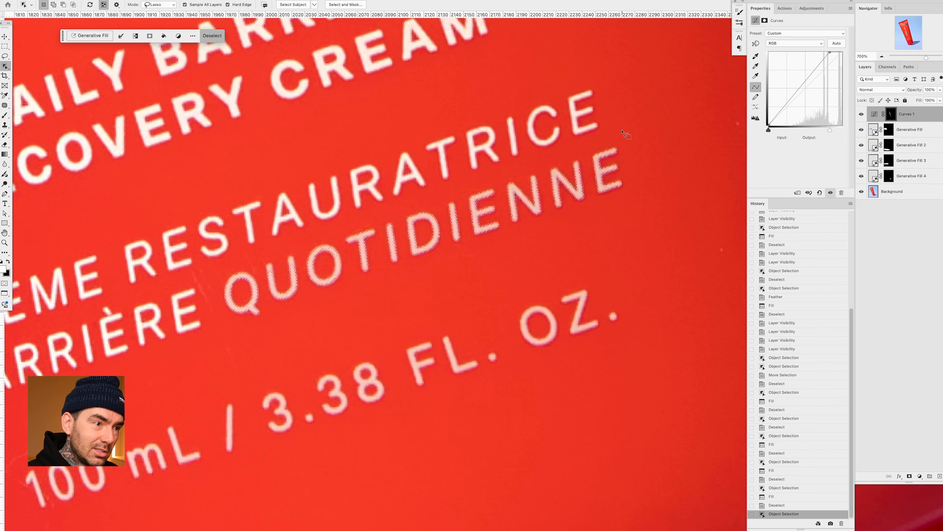
key(alt+BackSpace)
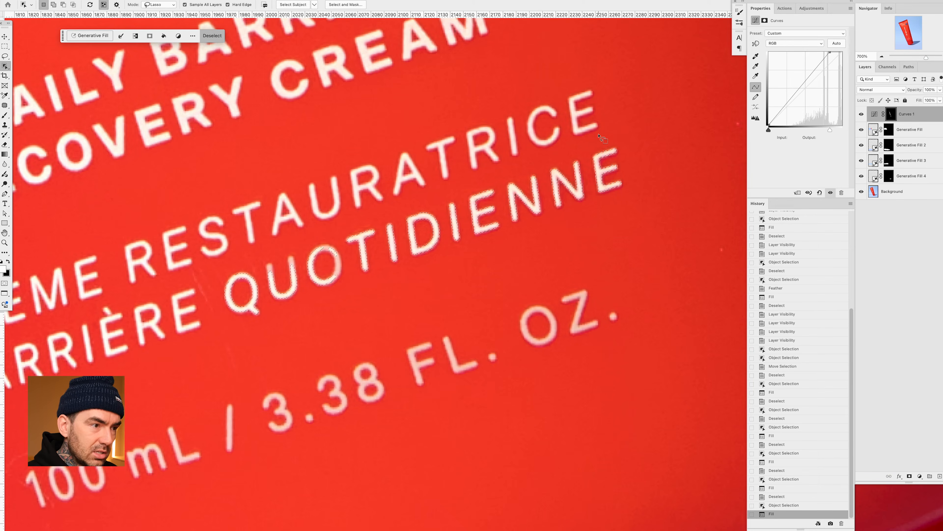
key(ctrl+z)
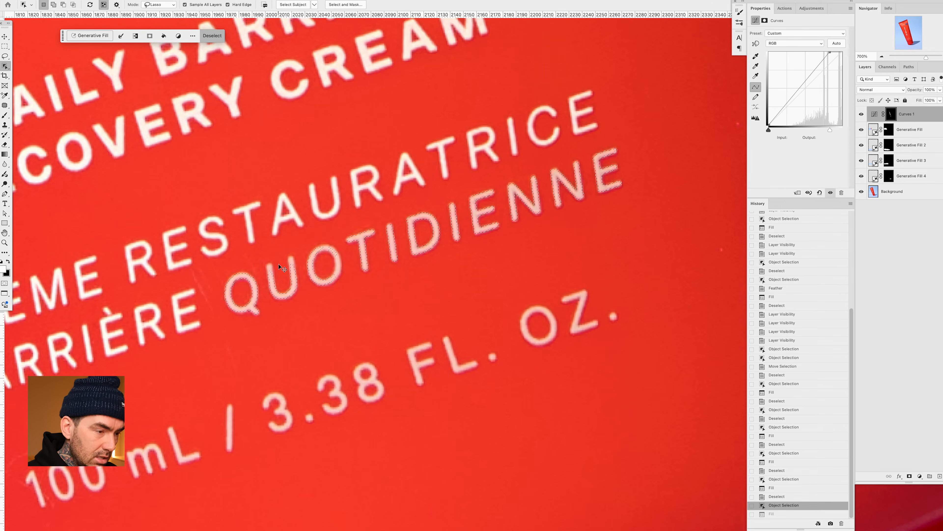
key(ctrl+d)
- Select the word QUOTIDIENNE in two parts, QUOTI and DIENNE, fill each white in the Curves mask, and deselect
mouse_move(209, 278)
mouse_down()
mouse_move(225, 319)
mouse_move(248, 330)
mouse_move(296, 323)
mouse_move(402, 266)
mouse_move(389, 211)
mouse_up()
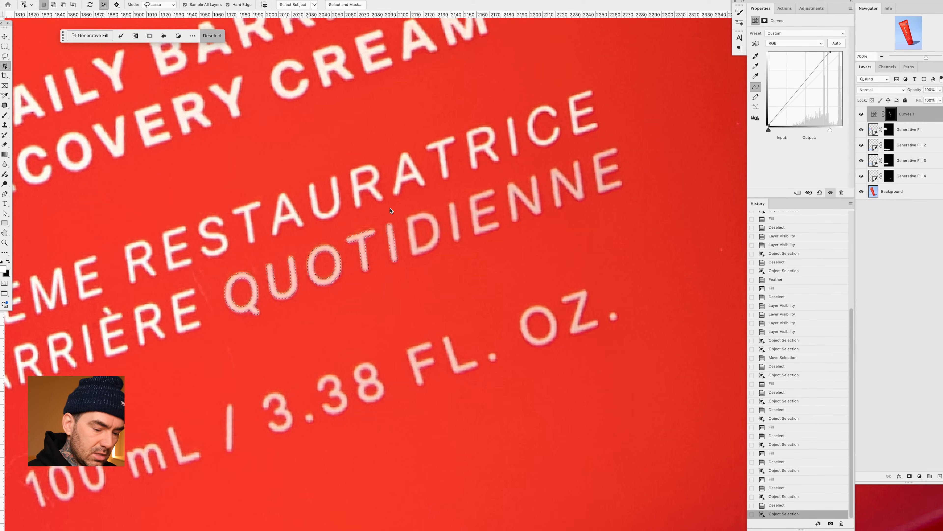
key(shift+BackSpace)
mouse_move(412, 205)
mouse_down()
mouse_move(401, 221)
mouse_move(408, 260)
mouse_move(443, 261)
mouse_move(623, 196)
mouse_move(639, 169)
mouse_move(621, 139)
mouse_up()
key(shift+BackSpace)
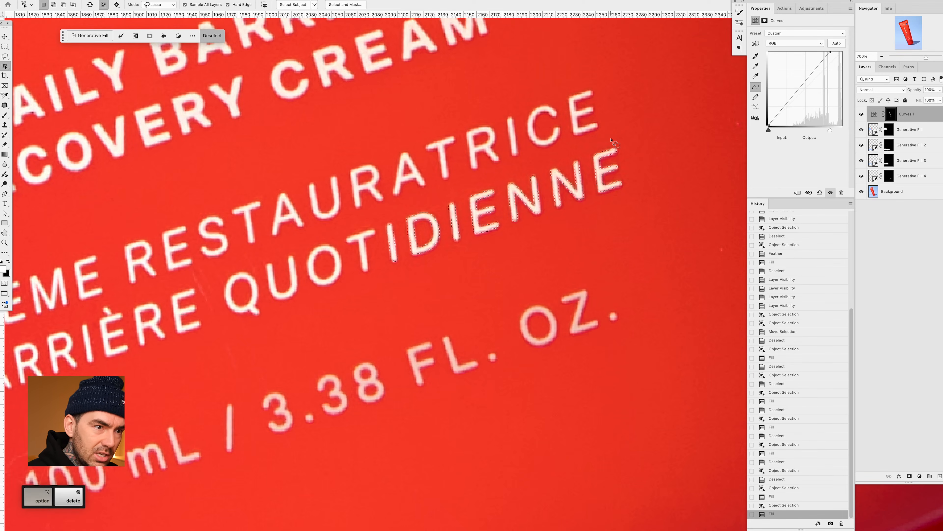
key(ctrl+d)
- Select the 100 mL lettering, fill it white in the Curves mask, and deselect
drag(417, 269, 512, 215)
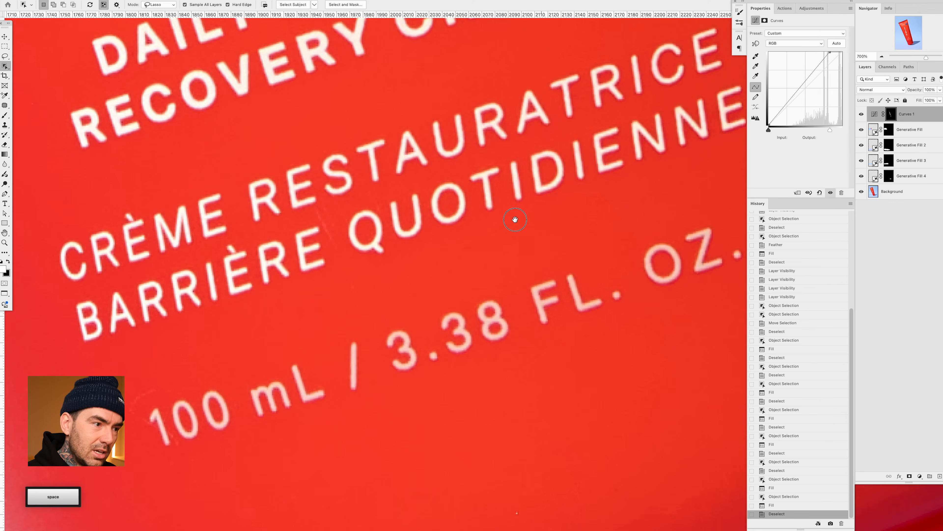
mouse_move(283, 346)
mouse_down()
mouse_move(202, 382)
mouse_move(210, 415)
mouse_move(218, 422)
mouse_move(266, 415)
mouse_move(376, 385)
mouse_move(397, 353)
mouse_move(368, 315)
mouse_up()
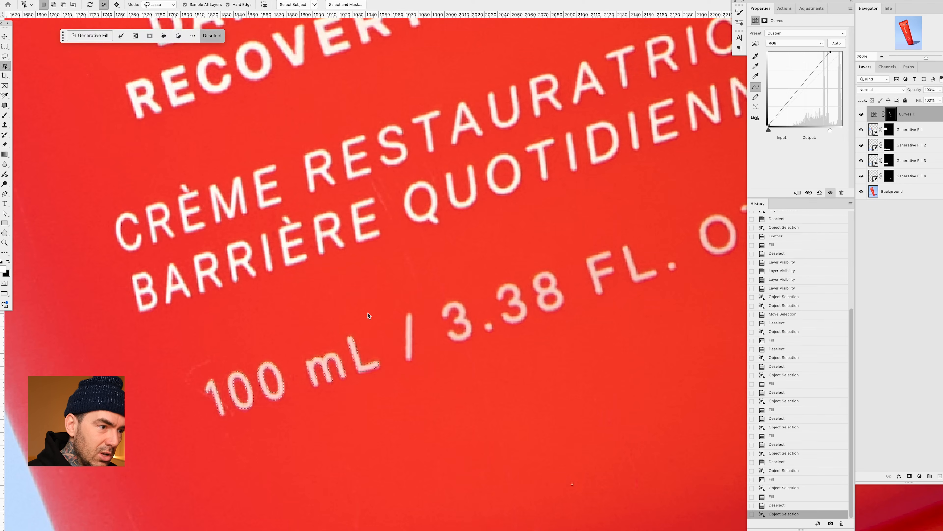
key(super+d)
- Select / 3.38 and FL. OZ. one after the other, fill each white in the Curves mask, and deselect
key(space)
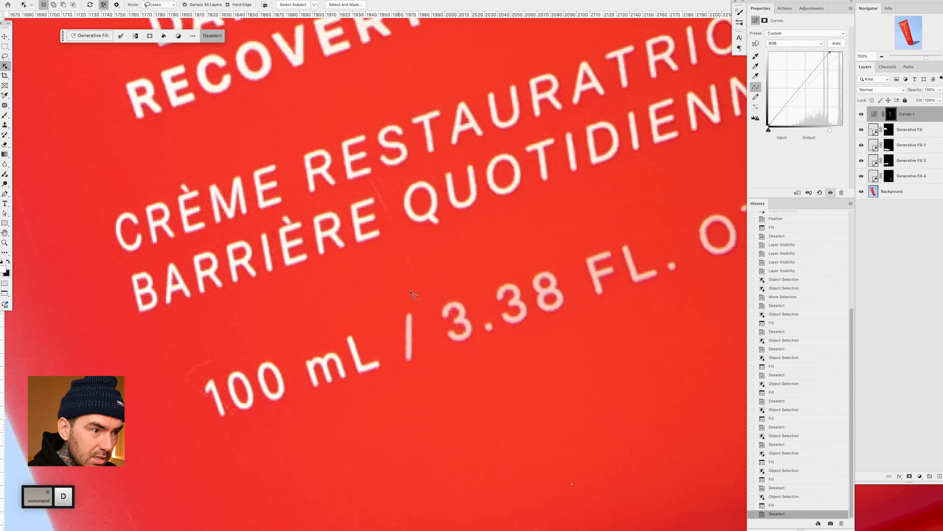
mouse_move(411, 290)
mouse_down()
mouse_move(333, 308)
mouse_move(297, 333)
mouse_move(287, 344)
mouse_move(291, 404)
mouse_move(417, 367)
mouse_move(464, 339)
mouse_move(472, 306)
mouse_move(456, 275)
mouse_up()
key(alt+BackSpace)
key(super+d)
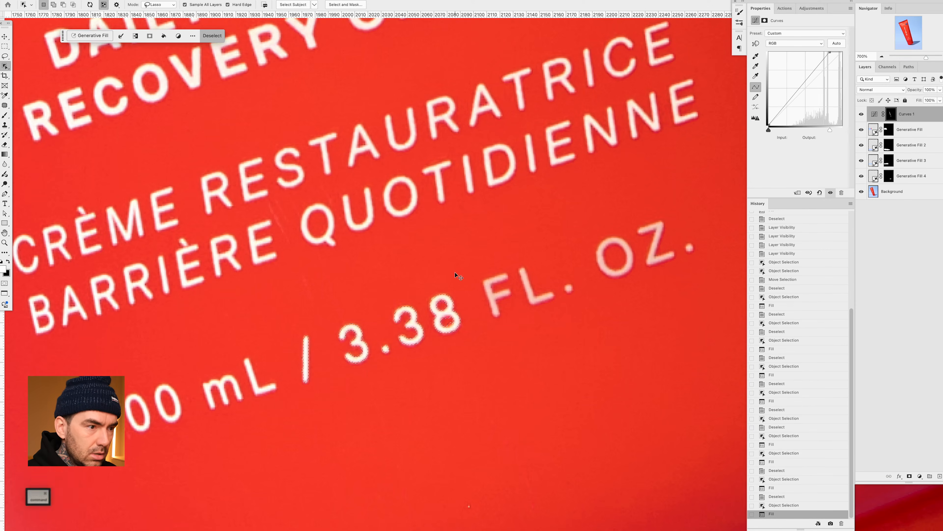
mouse_move(519, 259)
mouse_down()
mouse_move(470, 278)
mouse_move(494, 333)
mouse_move(697, 258)
mouse_move(708, 230)
mouse_move(675, 207)
mouse_up()
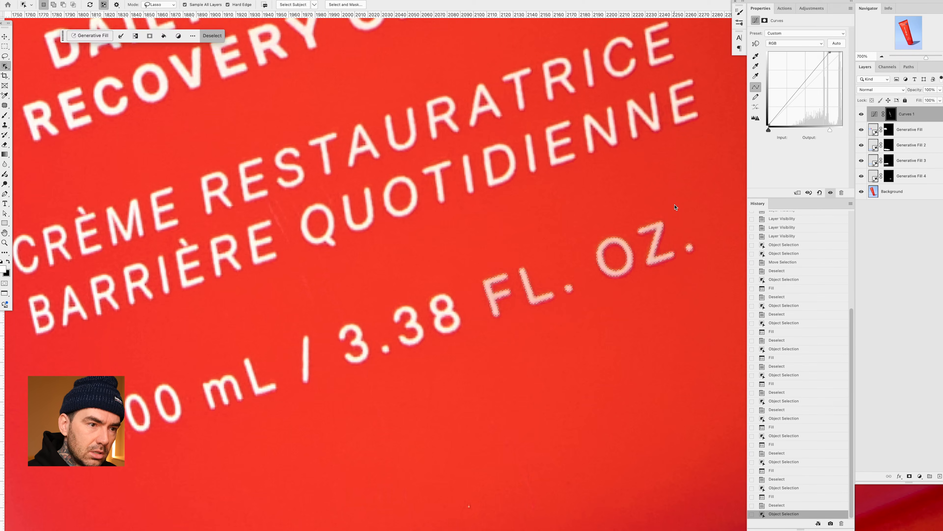
key(alt+BackSpace)
key(super+d)
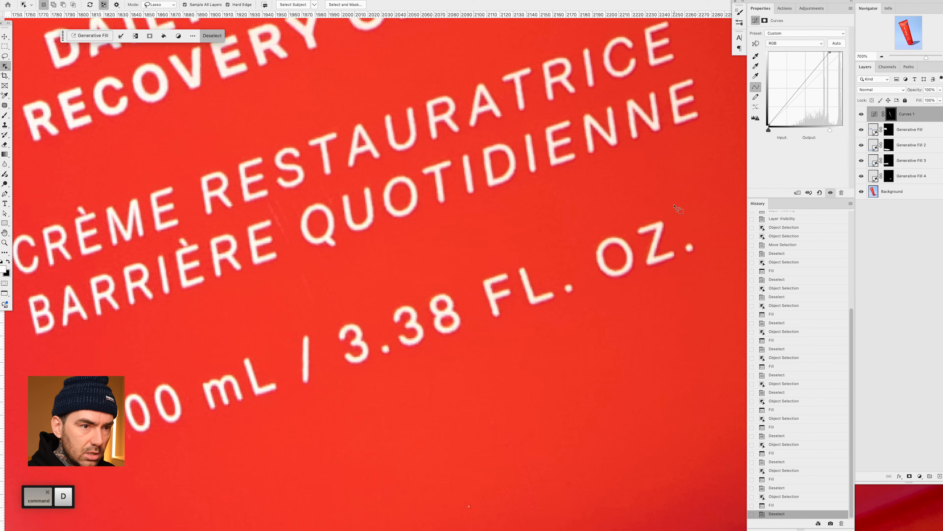
- Compare the tube's lettering with and without the Curves 1 adjustment, at full-image size and at a much smaller size
key(super+0)
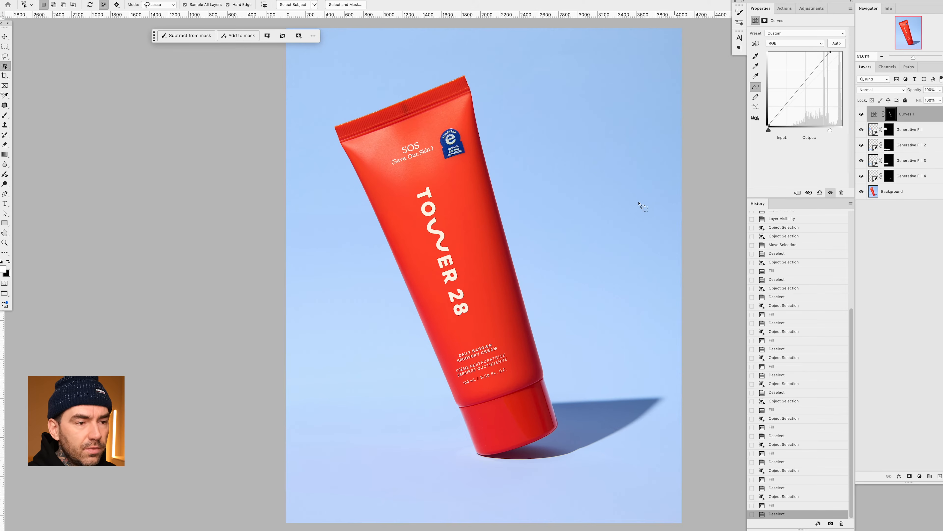
click(862, 115)
click(862, 116)
click(862, 115)
click(862, 115)
click(861, 115)
click(861, 115)
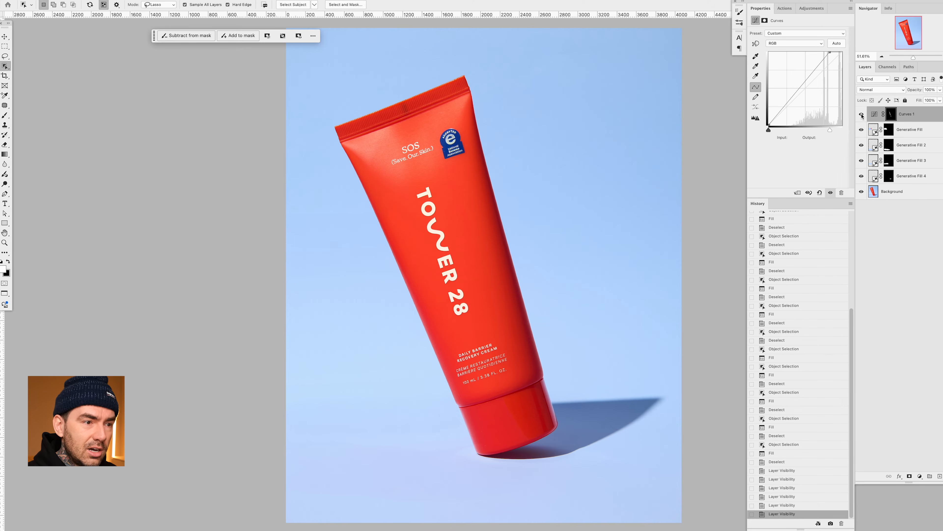
click(862, 115)
click(861, 116)
click(862, 116)
click(861, 115)
key(super+minus)
key(super+minus)
key(super+minus)
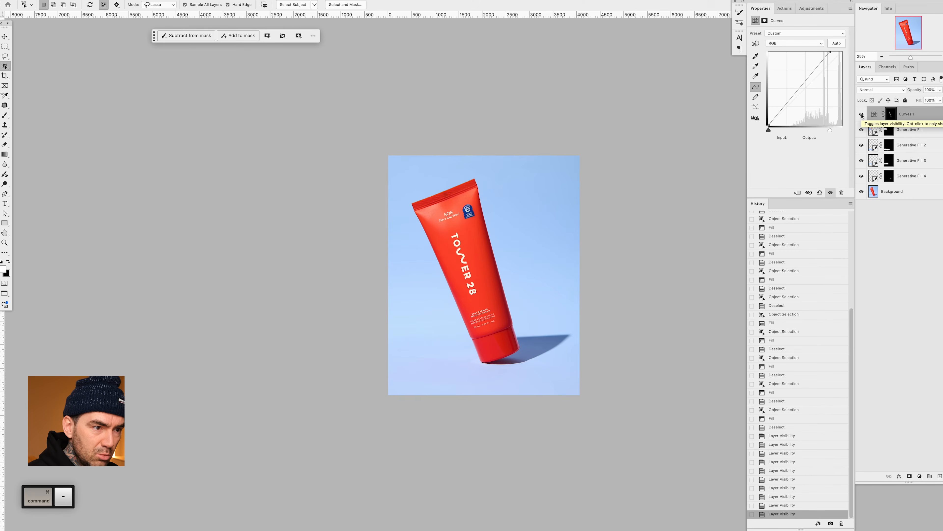
click(862, 115)
click(862, 116)
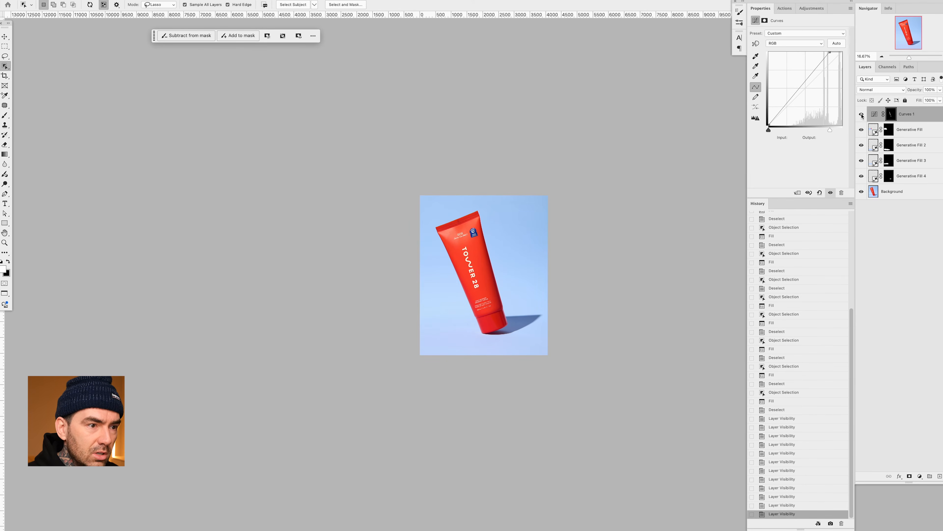
click(862, 115)
click(862, 116)
- Soften the lettering's brightening by setting the Curves 1 white point to input 238, output 255, and check it against the unadjusted version
drag(830, 52, 836, 52)
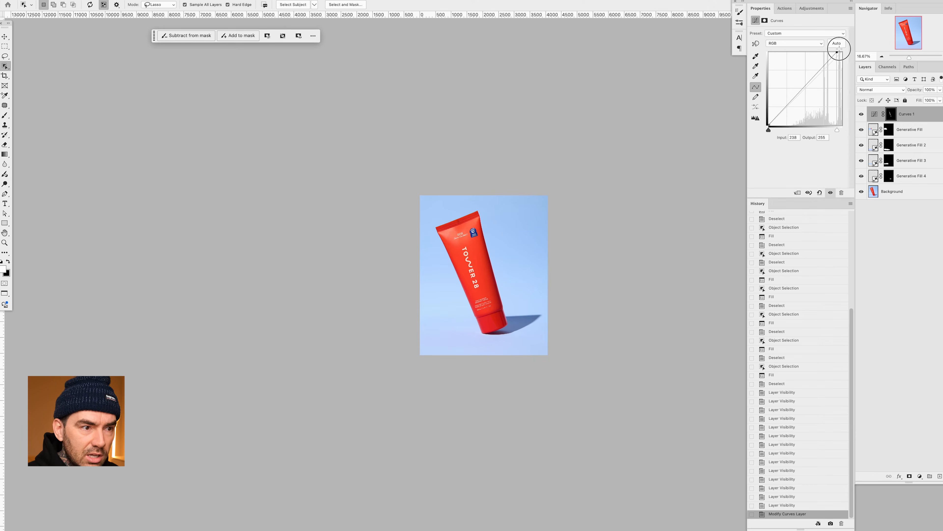
click(862, 114)
click(861, 114)
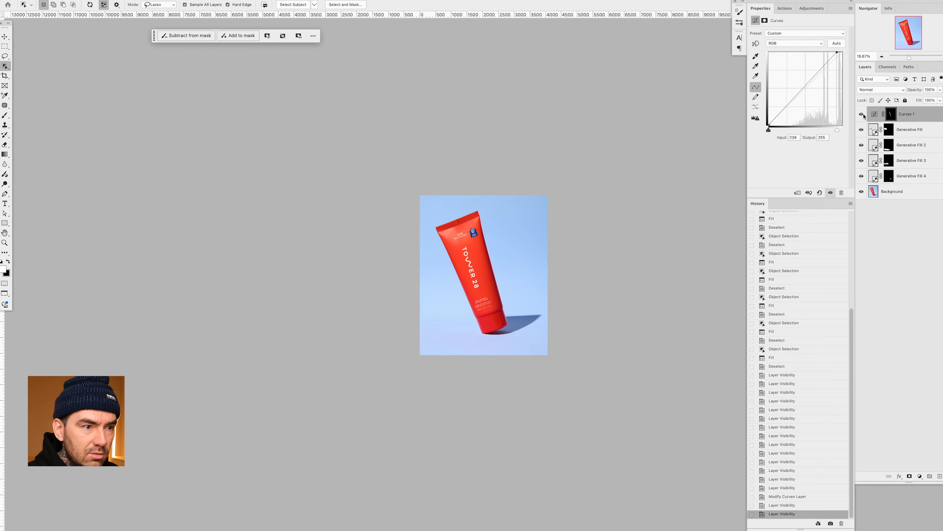
click(862, 114)
click(862, 115)
click(861, 114)
click(862, 114)
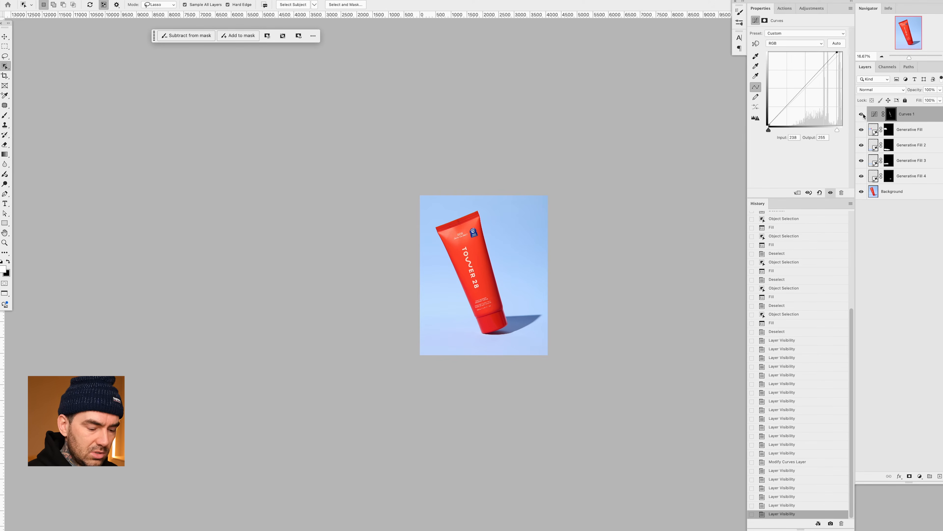
key(super)
key(super+0)
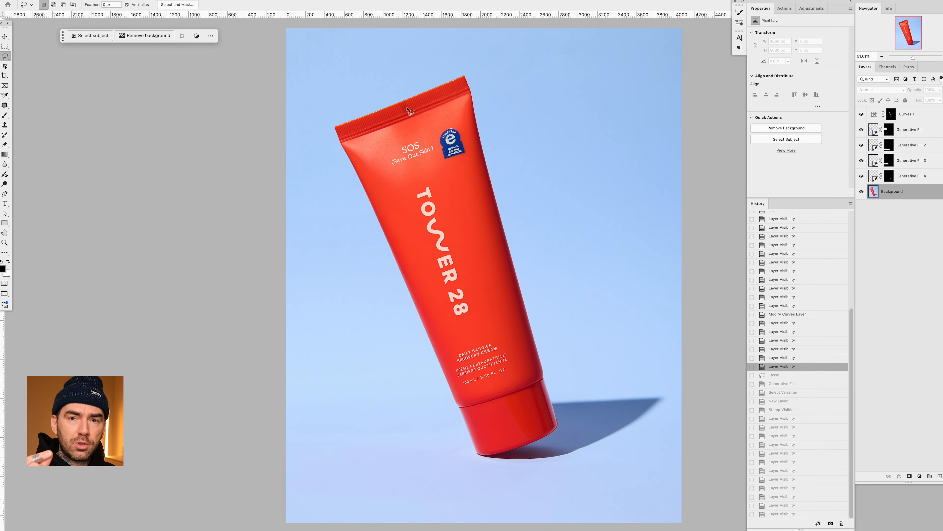
- Lasso the dark mark in the middle of the tube's crimped end and run Generative Fill on it without a prompt
key(alt+super+0)
key(space)
drag(405, 104, 556, 288)
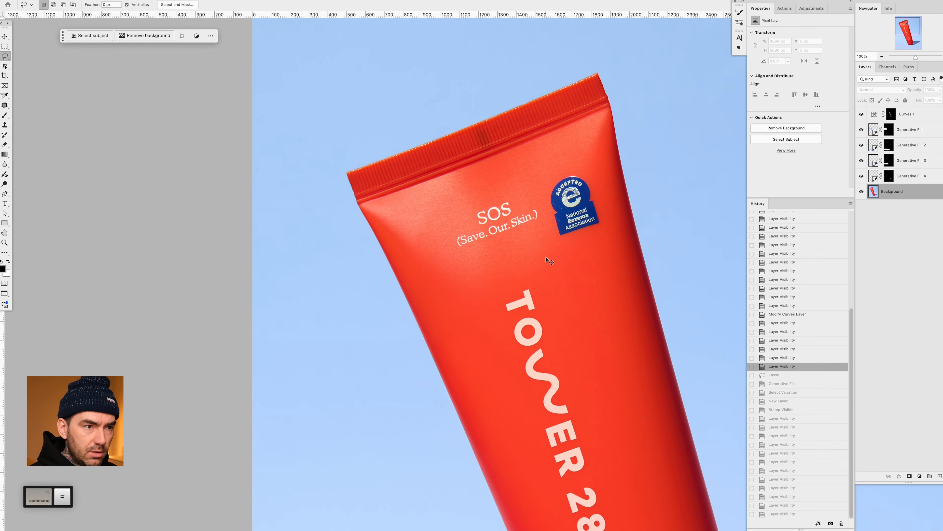
super+click(548, 258)
drag(540, 304, 542, 316)
key(space)
drag(533, 229, 534, 271)
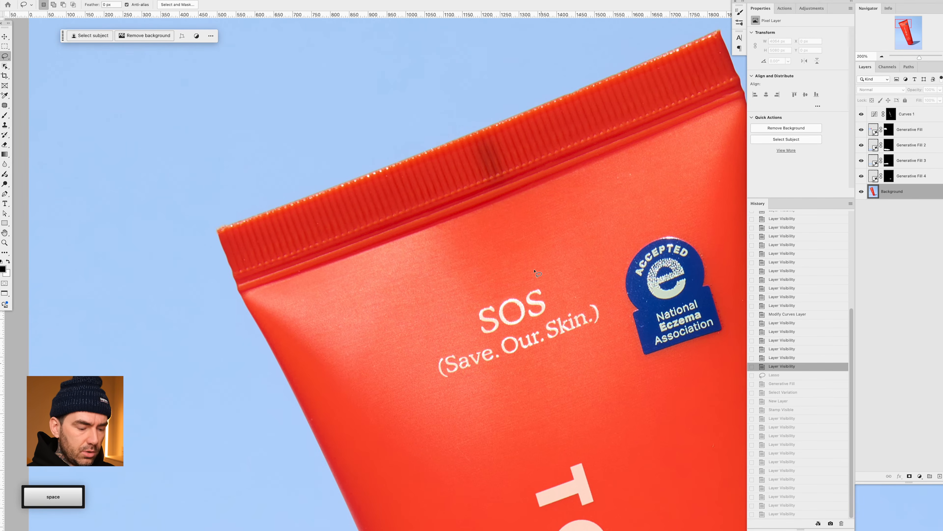
key(l)
mouse_move(488, 134)
mouse_down()
mouse_move(464, 145)
mouse_move(482, 193)
mouse_move(514, 170)
mouse_move(502, 128)
mouse_up()
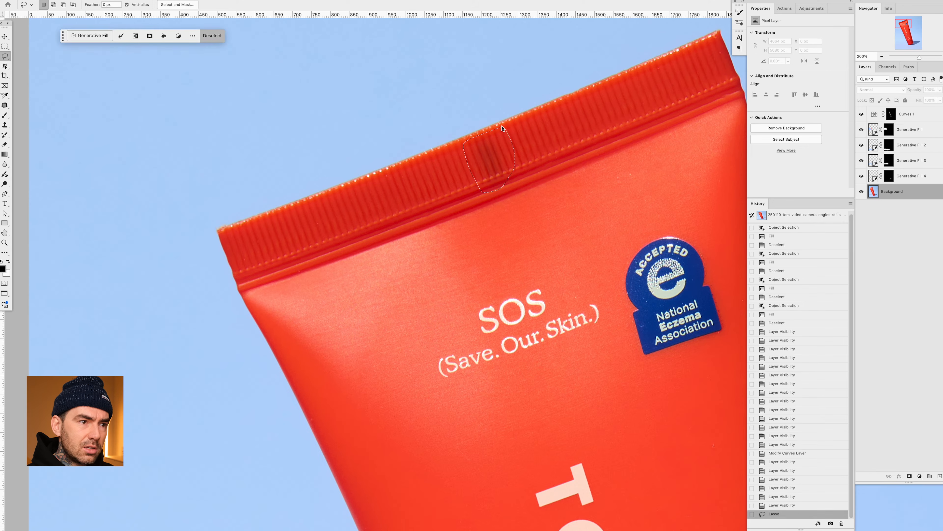
click(99, 37)
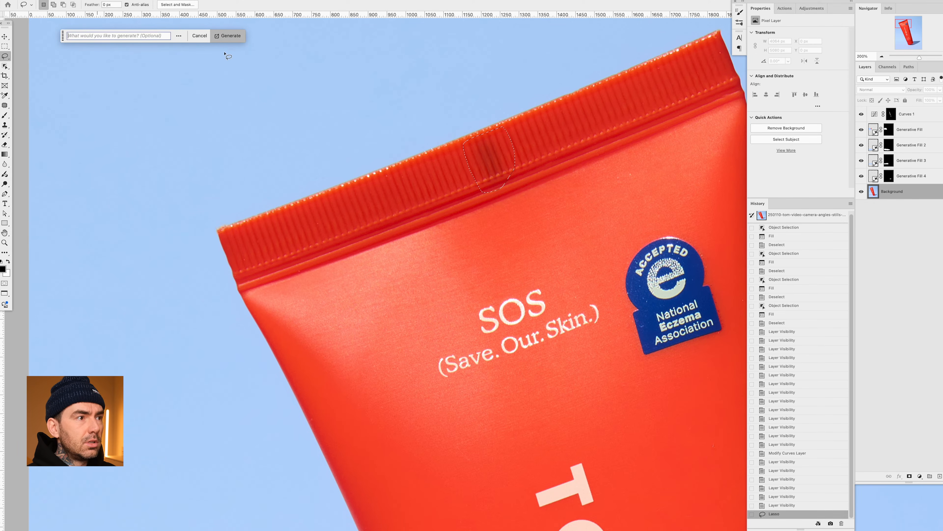
click(228, 36)
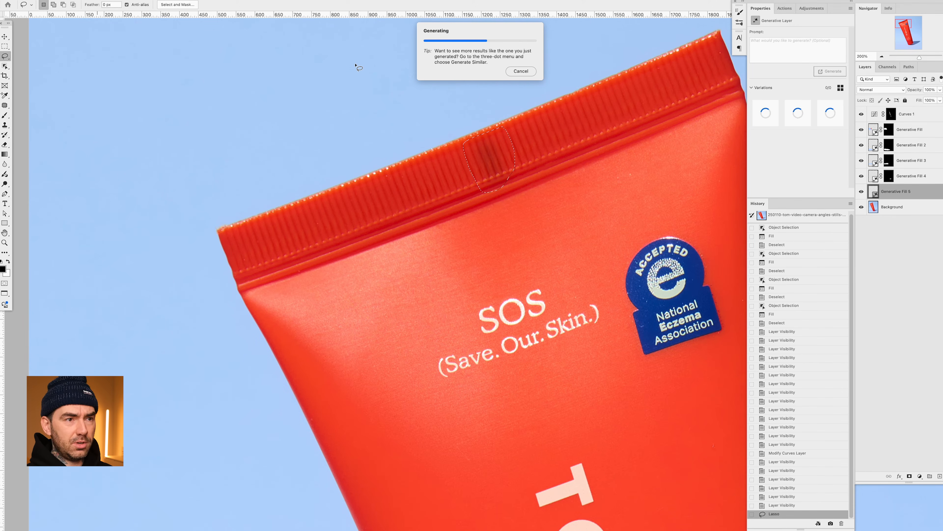
- Compare the three Generative Fill variations for the crimped end and keep the first one
click(794, 111)
click(830, 111)
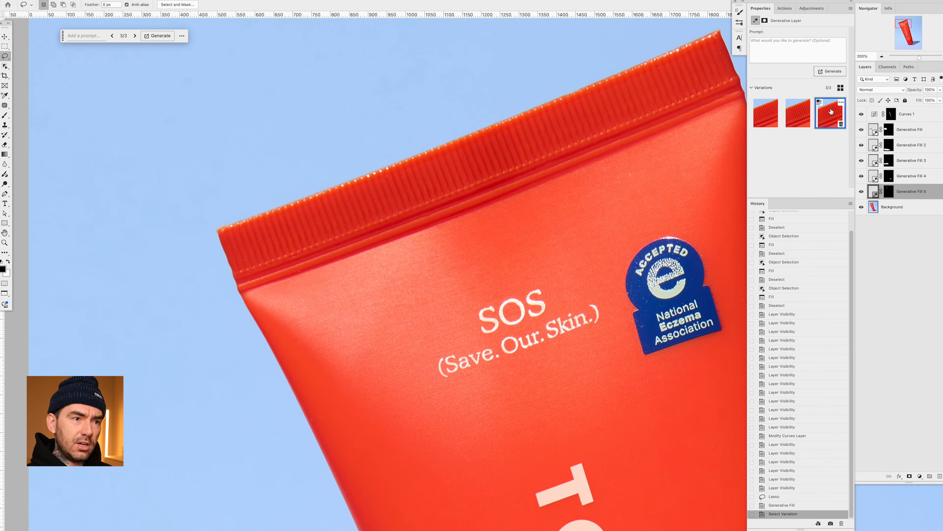
click(764, 115)
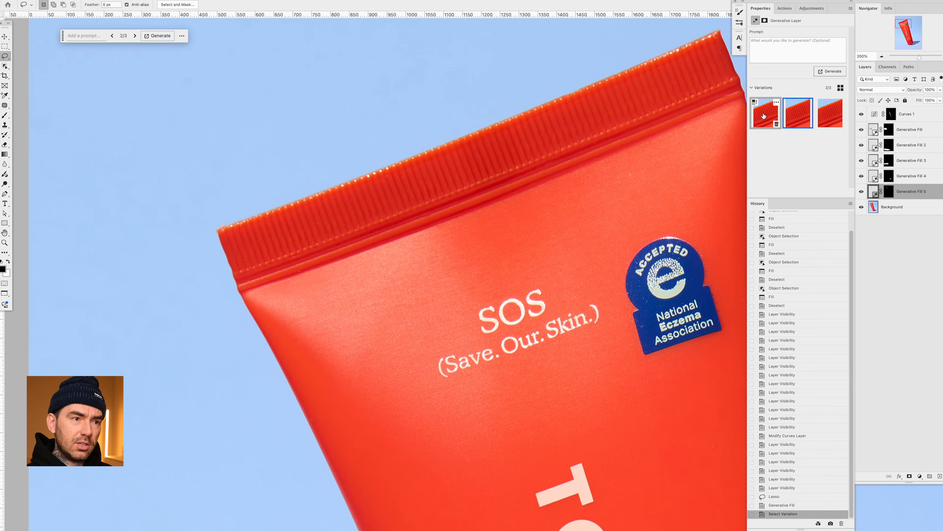
click(800, 118)
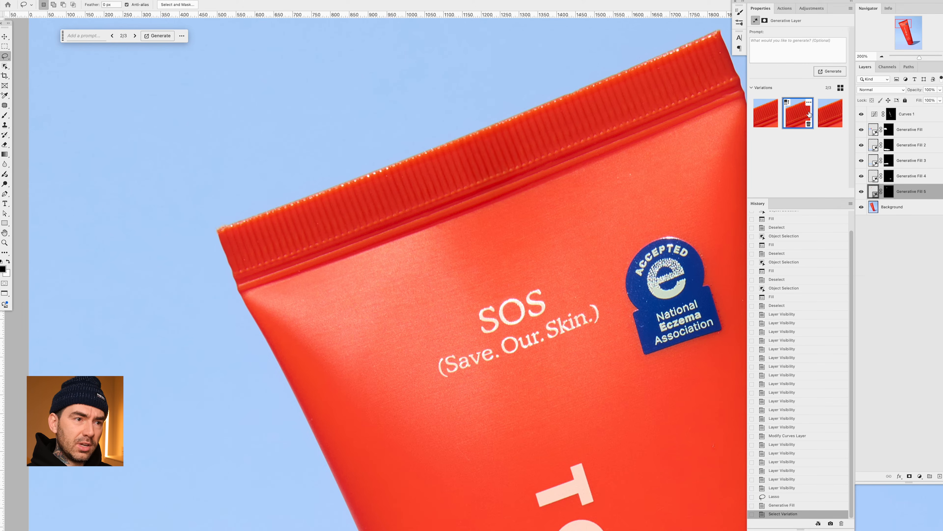
click(836, 114)
click(795, 118)
click(776, 116)
click(830, 115)
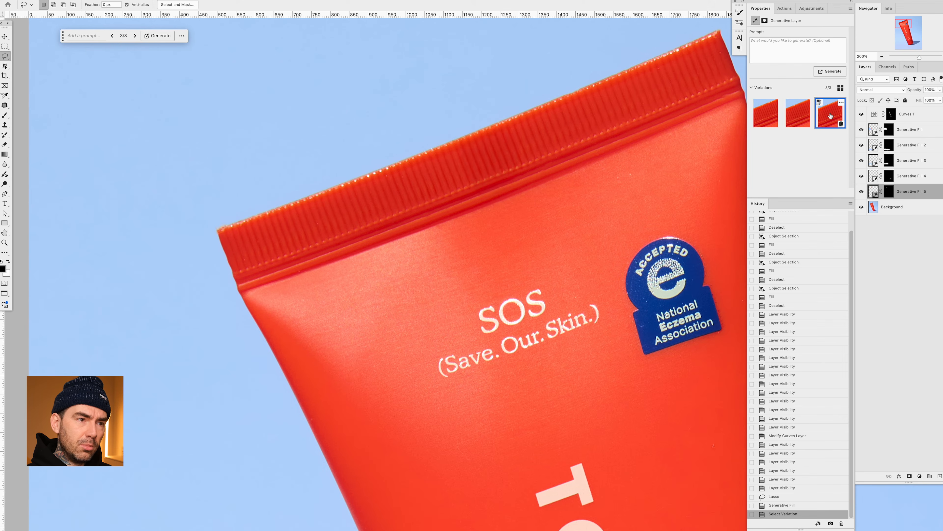
click(800, 118)
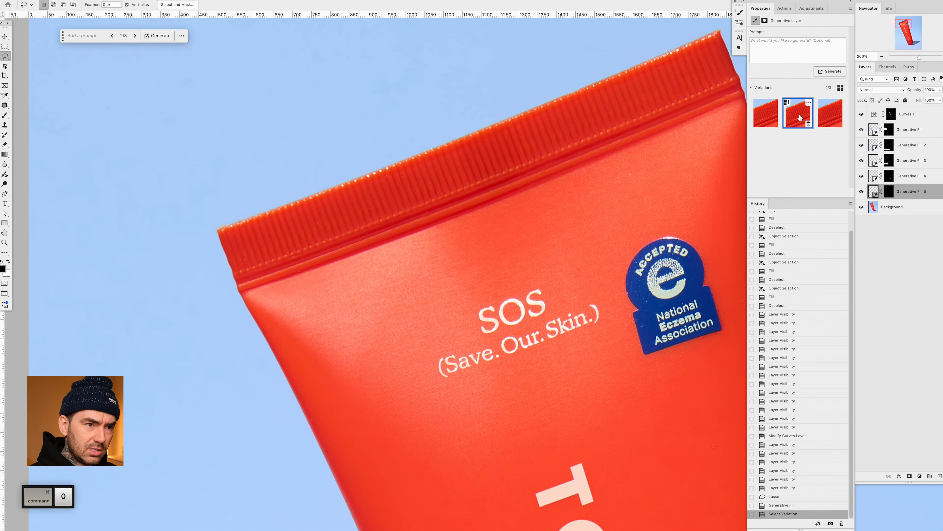
key(ctrl+0)
click(786, 116)
click(802, 117)
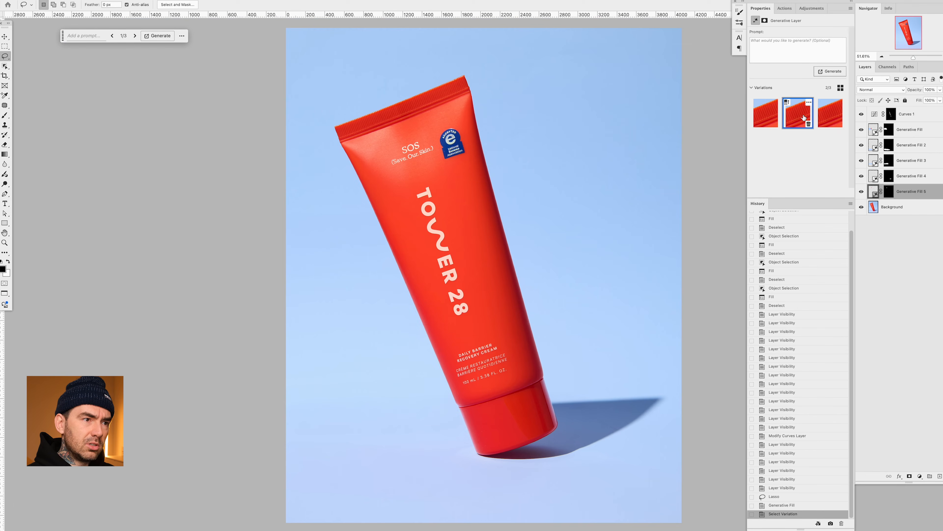
click(760, 115)
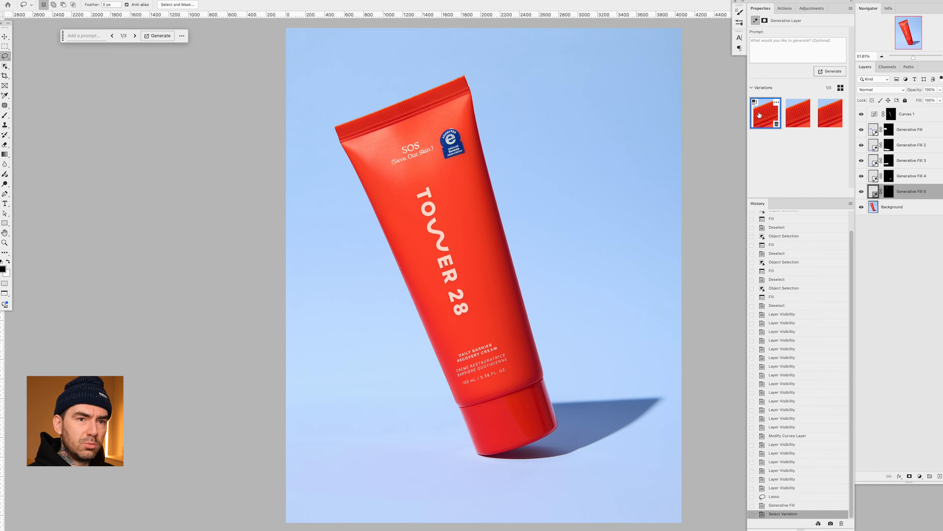
- Stamp all visible layers into a new layer above Curves 1, and hide the Curves and Generative Fill layers beneath it
click(926, 122)
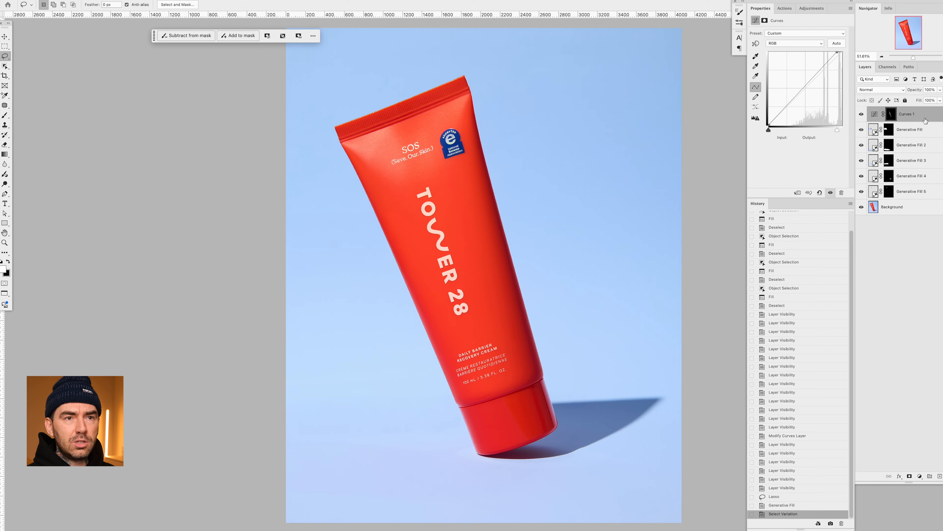
key(alt+shift+super+e)
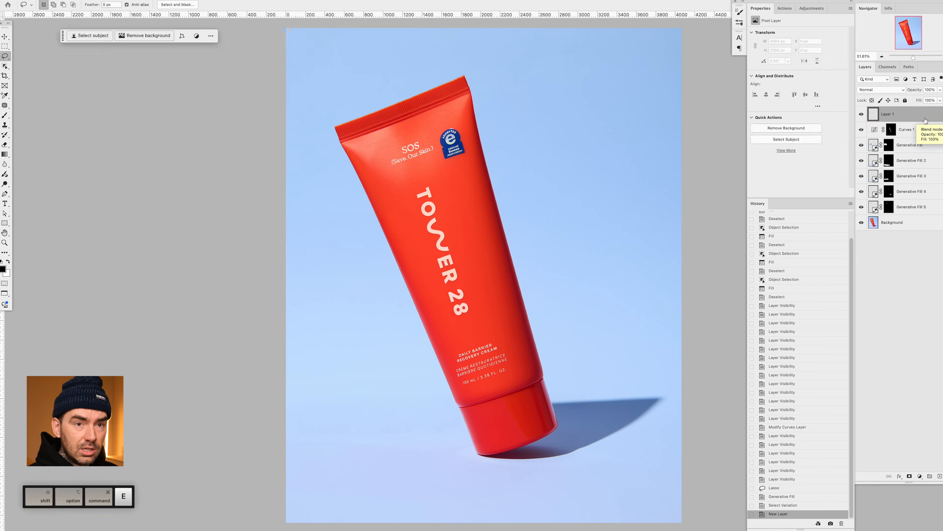
drag(862, 129, 860, 207)
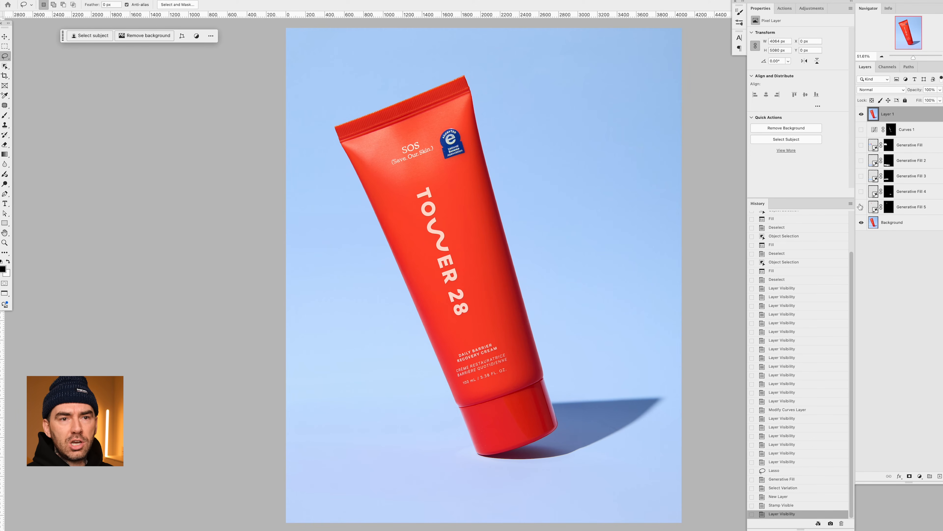
- Compare the retouched image with the original photo by repeatedly hiding and showing the stamped Layer 1
click(862, 114)
click(862, 115)
click(862, 115)
click(862, 114)
click(862, 115)
click(861, 114)
click(861, 115)
click(862, 115)
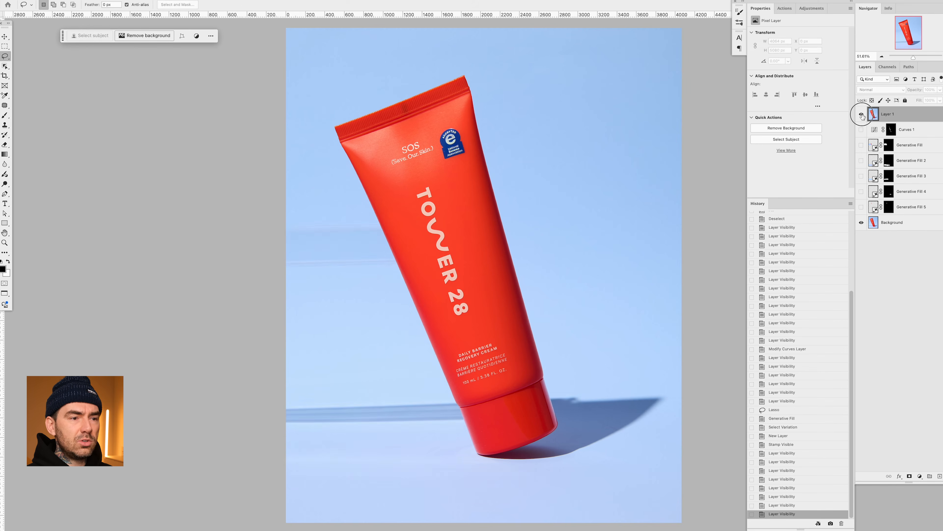
click(862, 115)
click(862, 115)
click(862, 115)
click(862, 114)
click(862, 115)
click(861, 115)
click(862, 114)
click(862, 115)
click(862, 114)
click(862, 115)
click(862, 115)
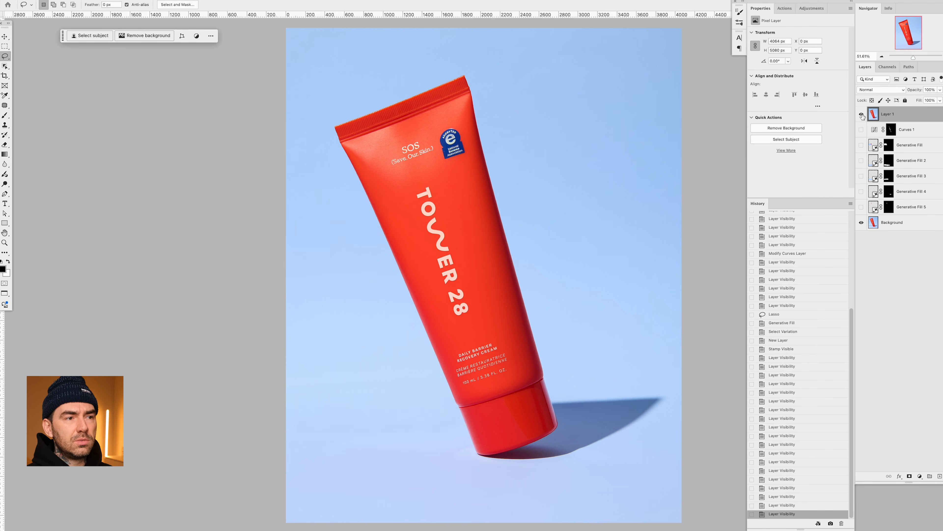
click(862, 115)
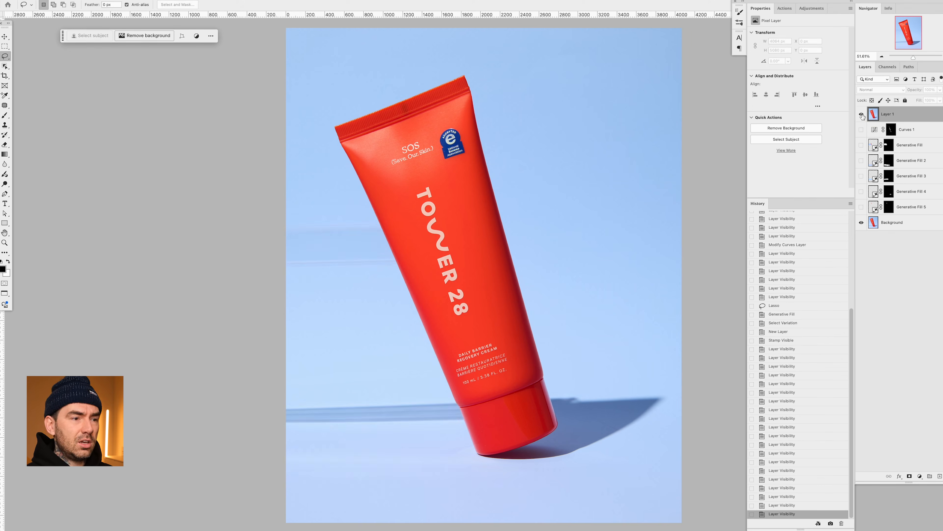
click(862, 114)
click(862, 115)
click(861, 115)
click(861, 114)
click(862, 114)
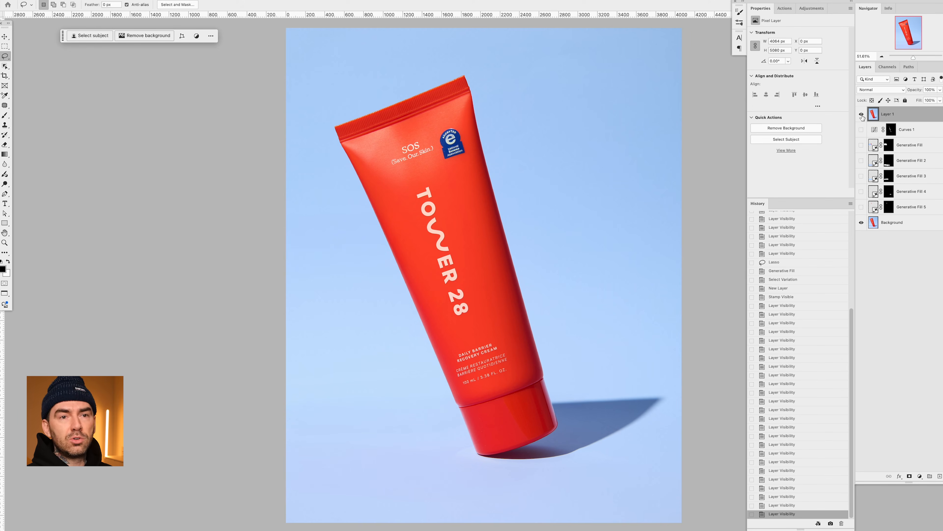